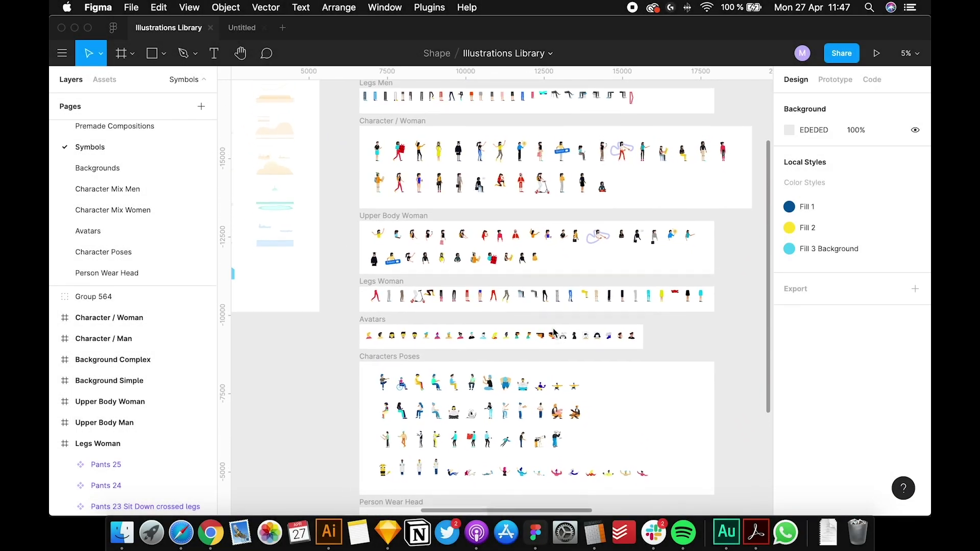
# Pan and zoom around the canvas to survey the illustration compositions
pyautogui.scroll(10, 554, 332)
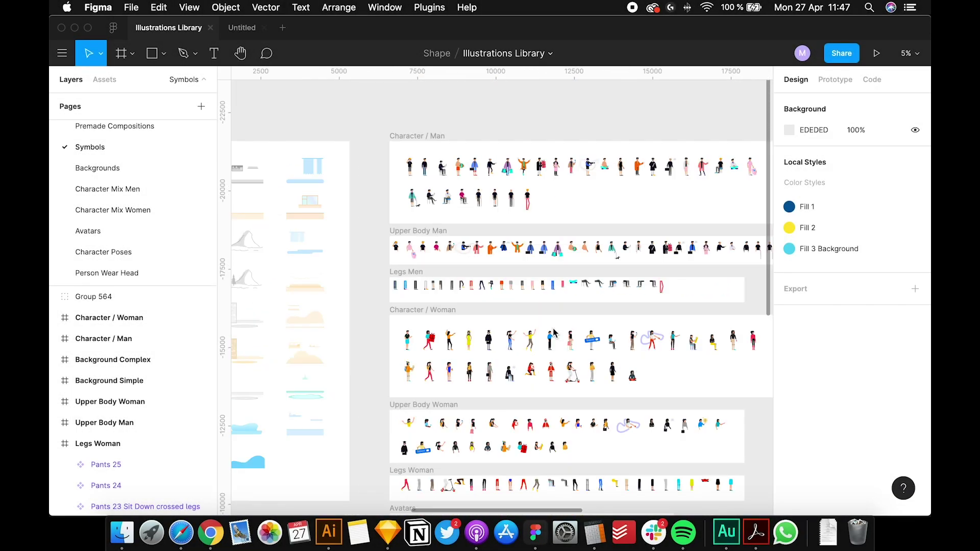
pyautogui.scroll(8, 553, 331)
pyautogui.scroll(4, 553, 332)
pyautogui.hscroll(4, 556, 327)
pyautogui.hscroll(14, 556, 324)
pyautogui.scroll(-2, 559, 325)
pyautogui.hscroll(7, 561, 326)
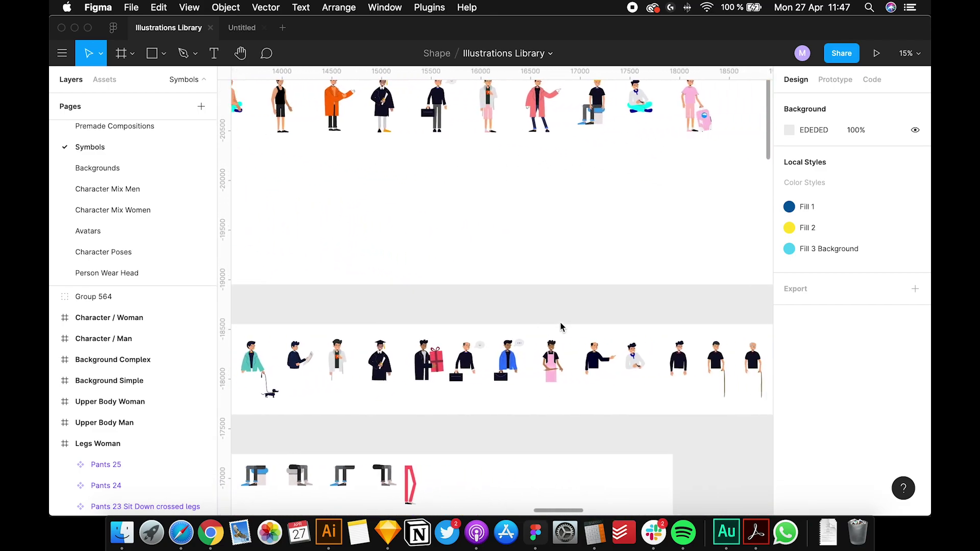
pyautogui.scroll(-3, 561, 326)
pyautogui.scroll(-5, 561, 326)
pyautogui.hscroll(-6, 561, 326)
pyautogui.scroll(5, 561, 327)
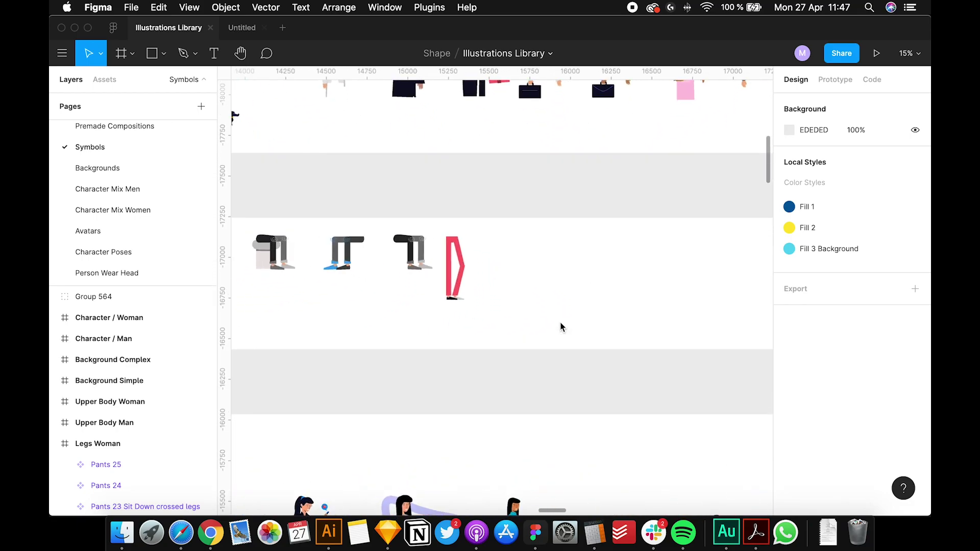
pyautogui.scroll(-5, 561, 327)
pyautogui.scroll(-5, 560, 327)
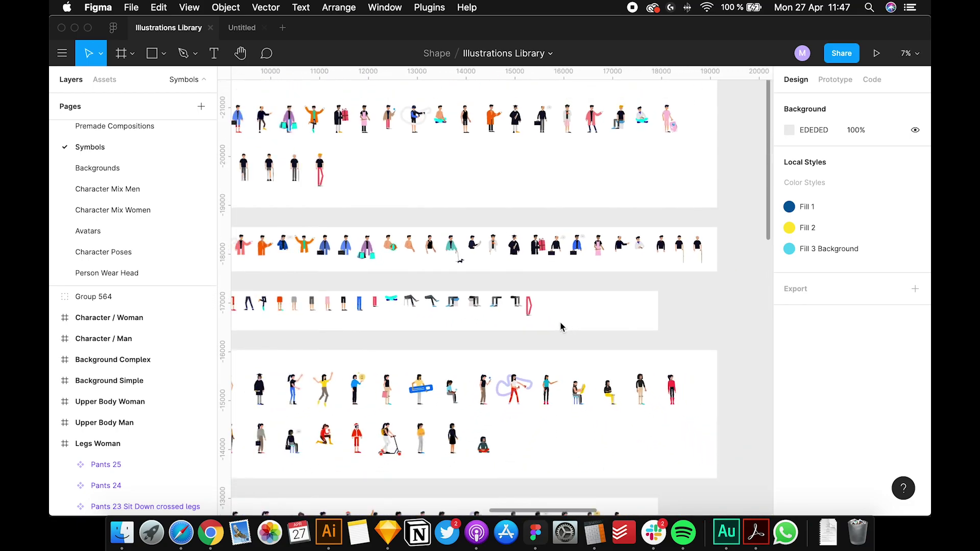
pyautogui.hscroll(-10, 561, 326)
pyautogui.scroll(-5, 519, 350)
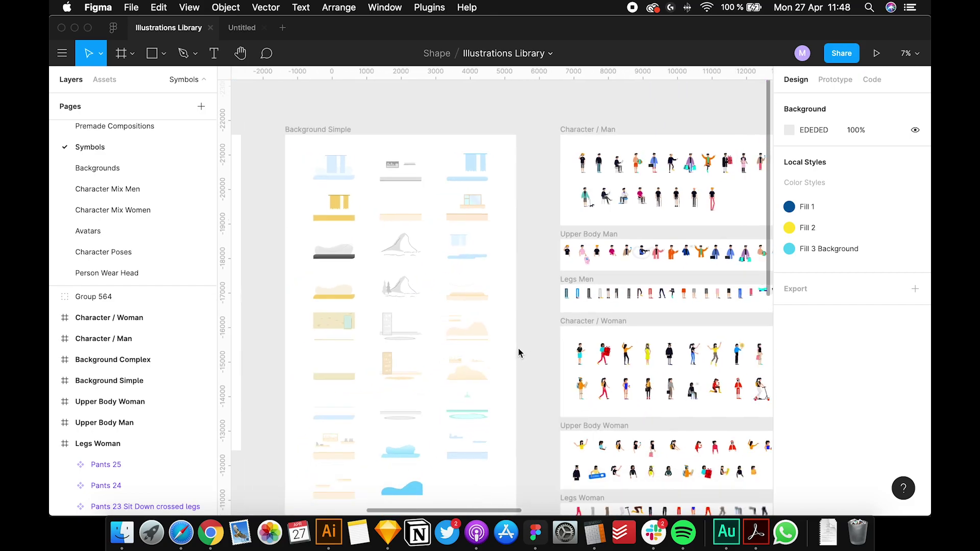
pyautogui.hscroll(8, 518, 349)
pyautogui.scroll(5, 518, 351)
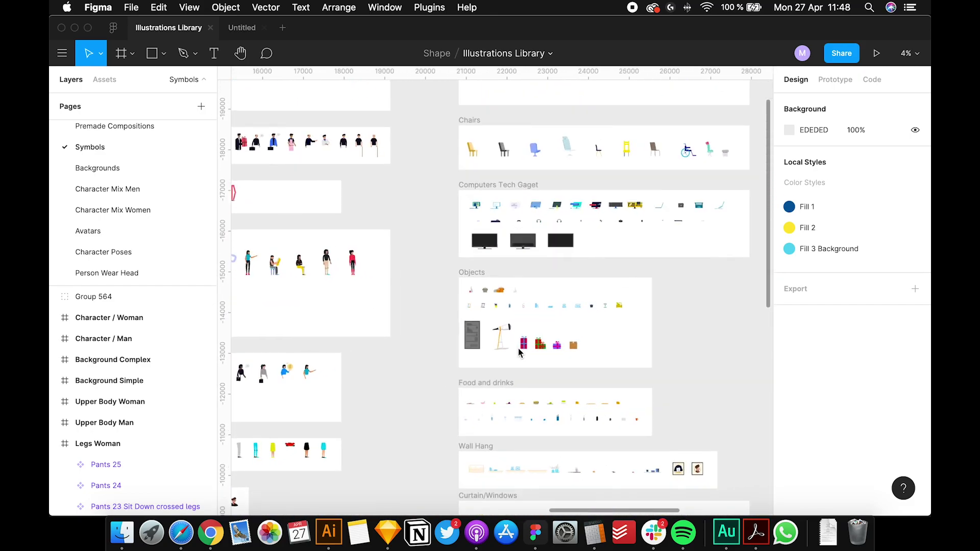
pyautogui.scroll(3, 518, 352)
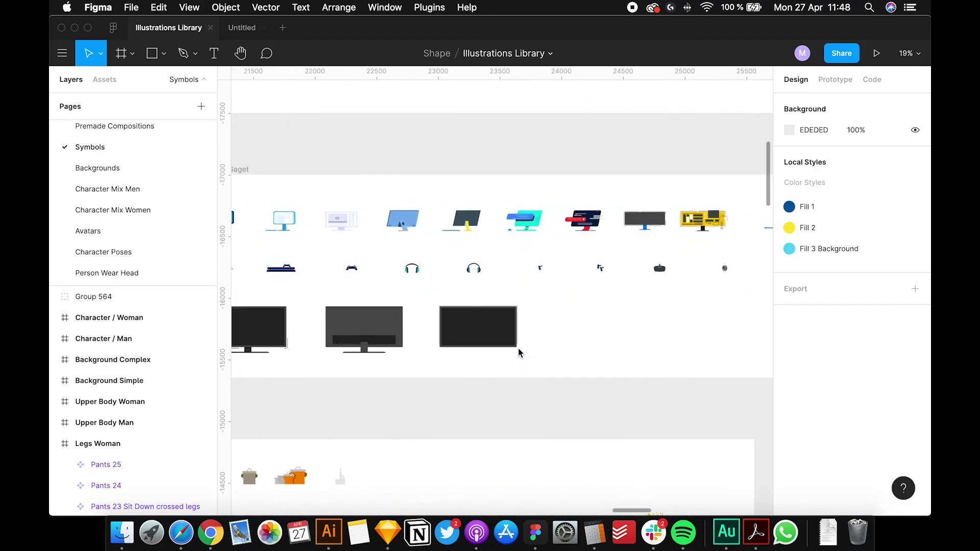
pyautogui.scroll(5, 519, 353)
pyautogui.scroll(1, 519, 353)
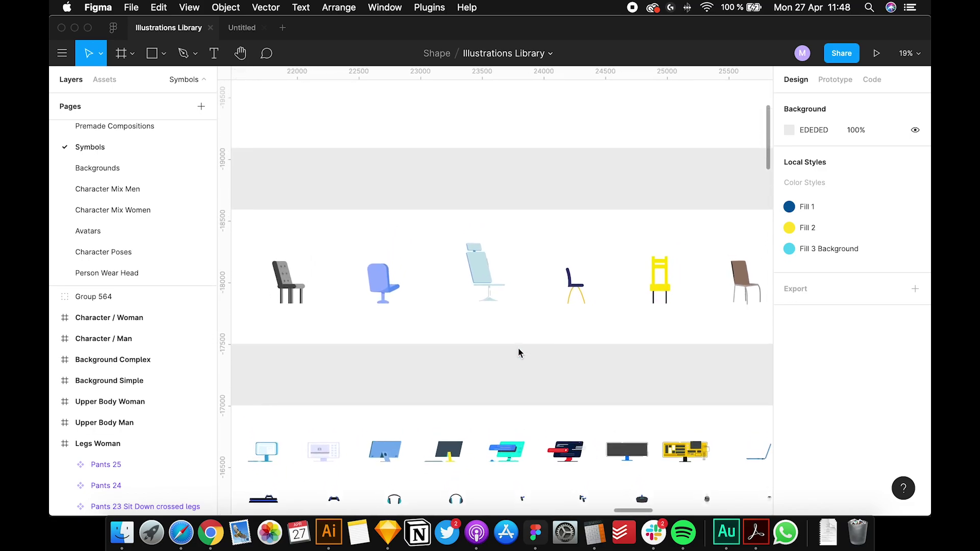
pyautogui.scroll(-5, 519, 352)
pyautogui.scroll(-5, 519, 353)
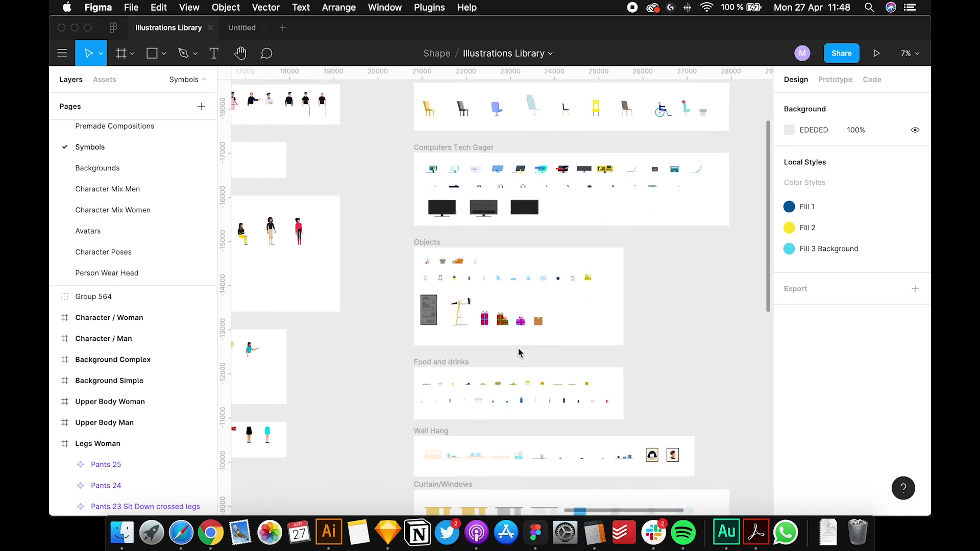
pyautogui.hscroll(3, 519, 352)
pyautogui.scroll(2, 519, 352)
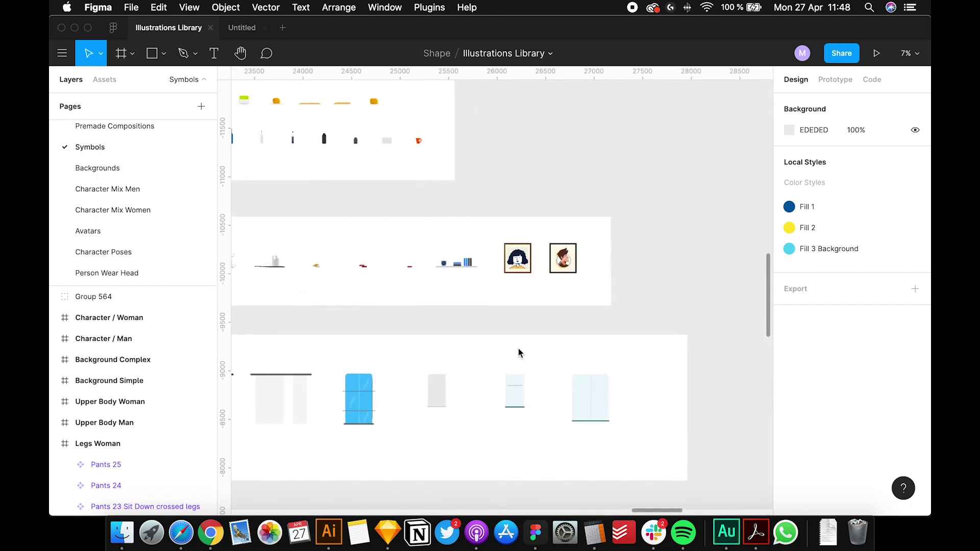
pyautogui.scroll(-2, 519, 353)
# Switch to the Premade Compositions page and zoom in on frame 10's bedroom scene
pyautogui.press('pageup')
pyautogui.scroll(3, 639, 240)
pyautogui.scroll(-1, 638, 235)
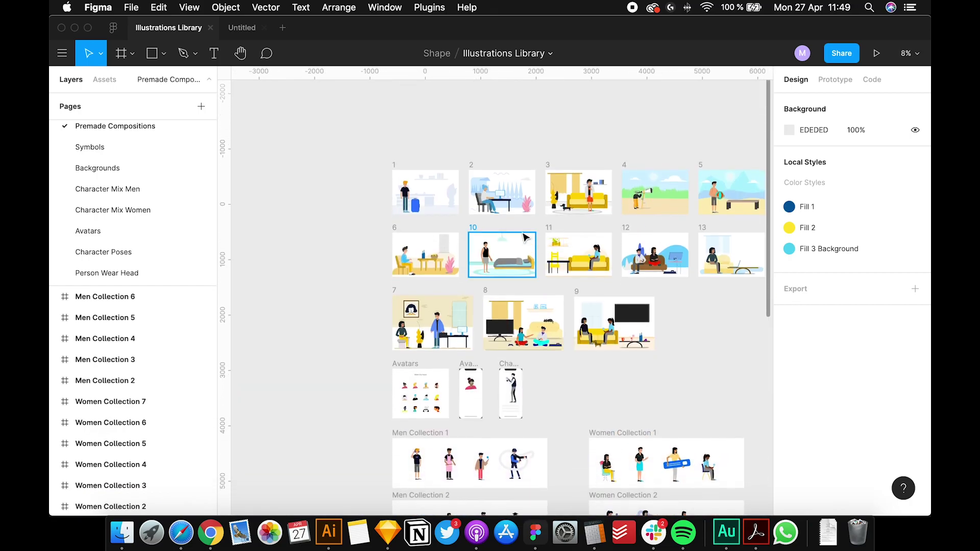
pyautogui.scroll(3, 523, 239)
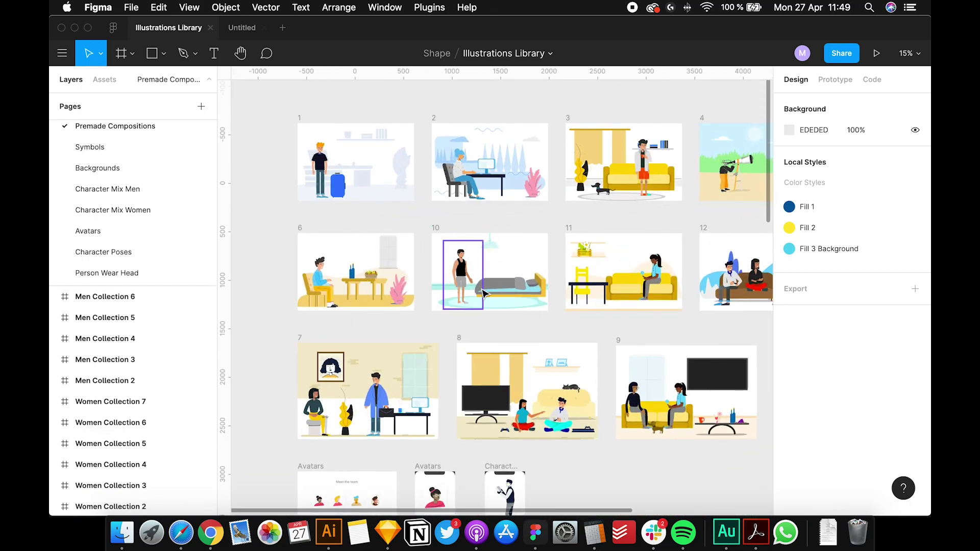
pyautogui.scroll(5, 484, 293)
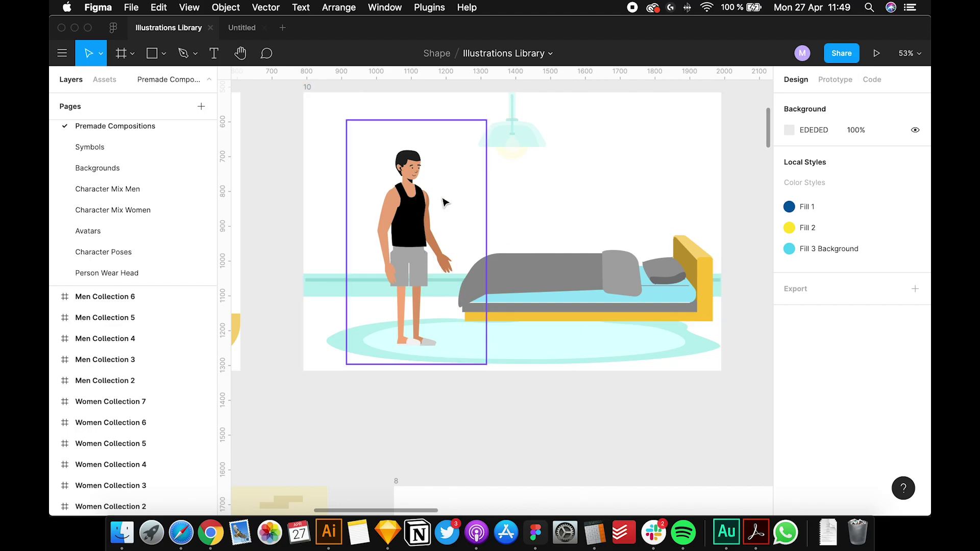
# Select the man's Sport upper-body instance and swap it to the Happy variant
pyautogui.doubleClick(411, 223)
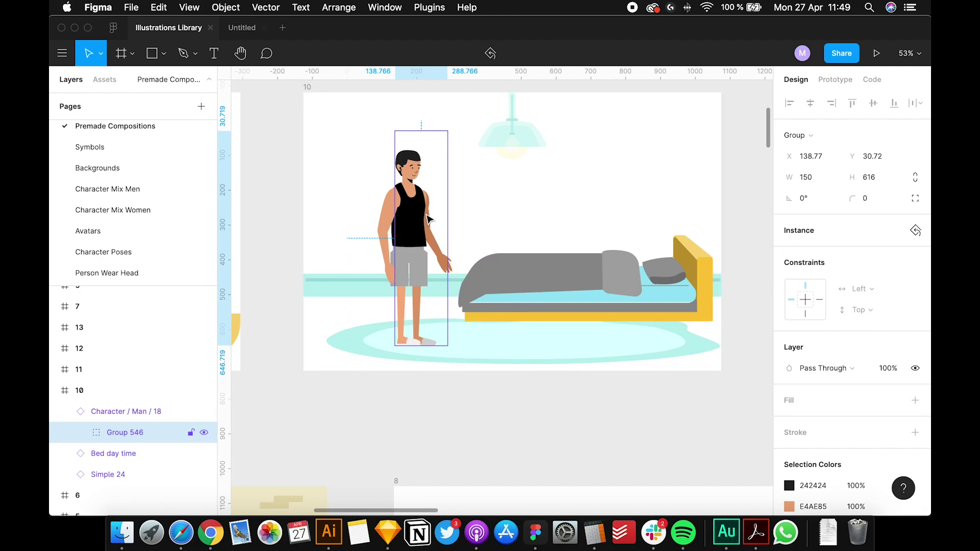
pyautogui.doubleClick(420, 213)
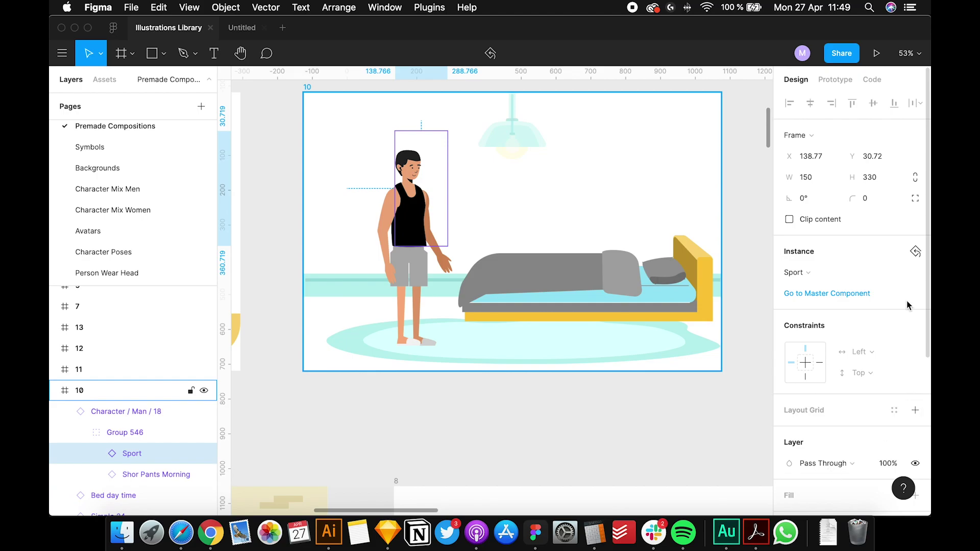
pyautogui.click(799, 276)
pyautogui.moveTo(838, 130)
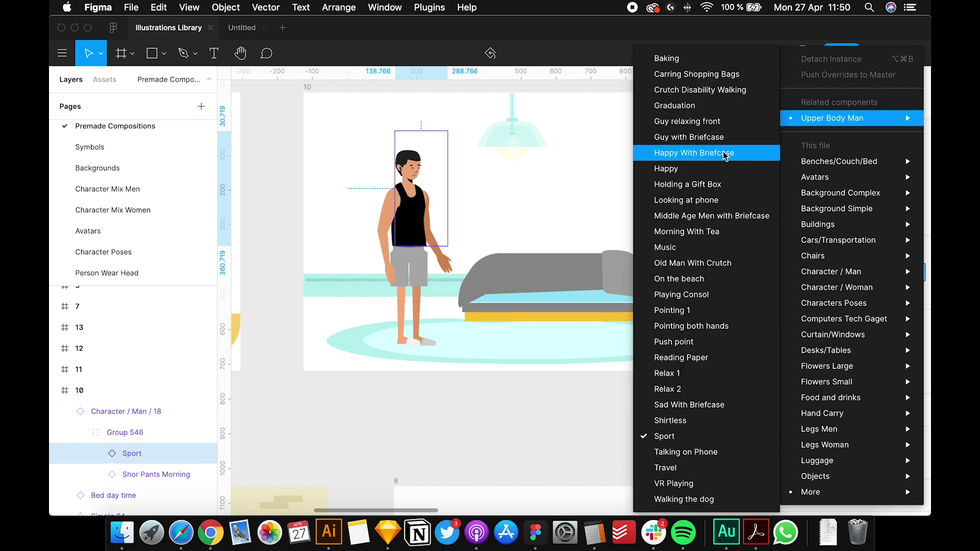
pyautogui.click(723, 167)
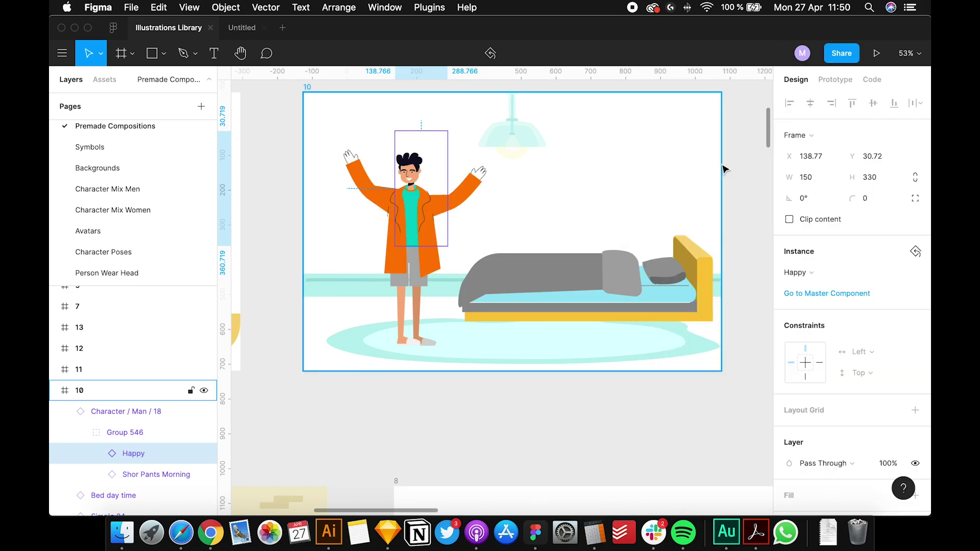
# Swap the Happy torso to On the beach, shirtless with a beach ball
pyautogui.click(819, 279)
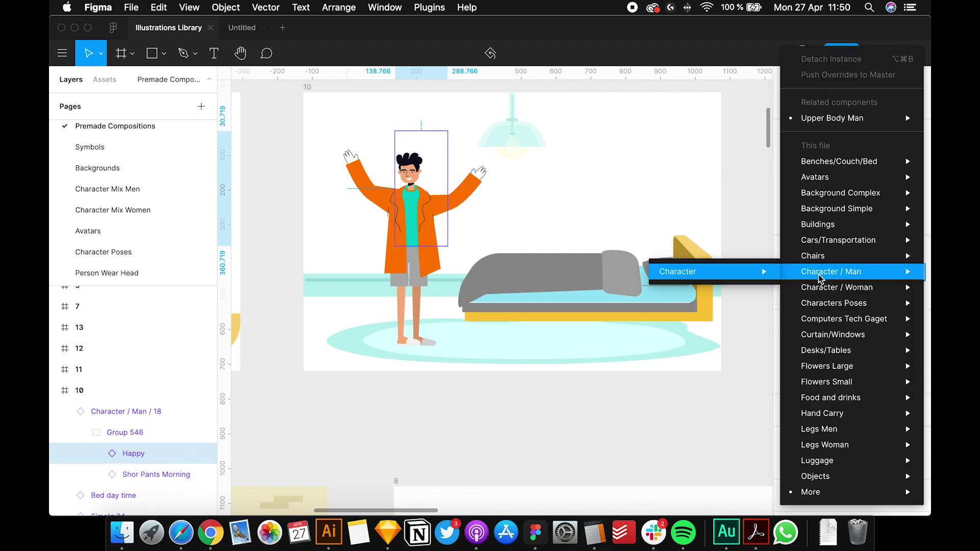
pyautogui.moveTo(817, 119)
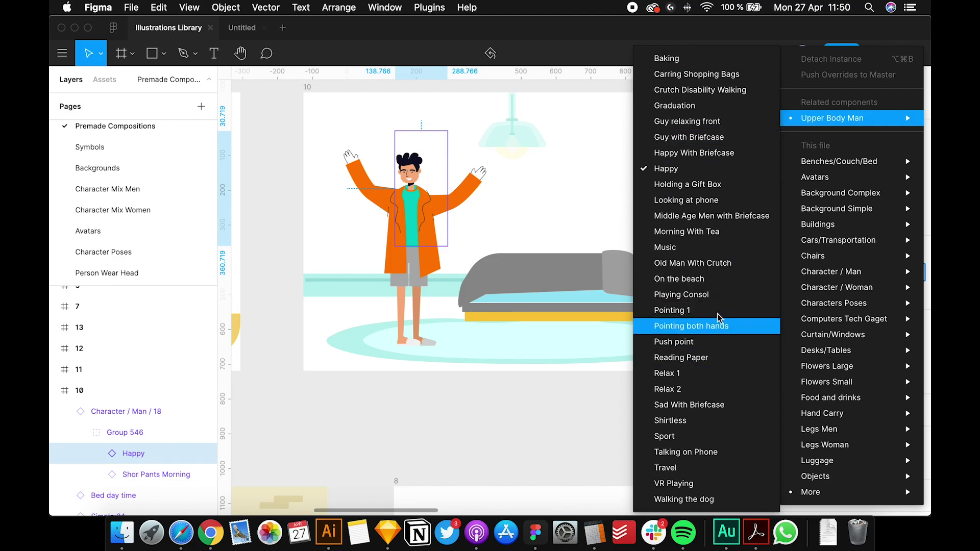
pyautogui.click(715, 279)
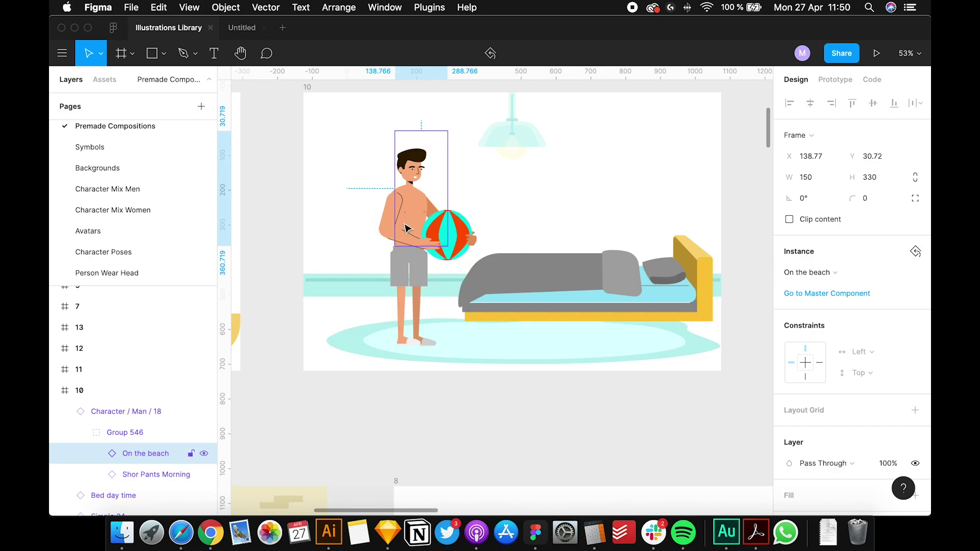
# Select the man's Short Pants Morning legs and swap them to Pants 2 trousers
pyautogui.press('Tab')
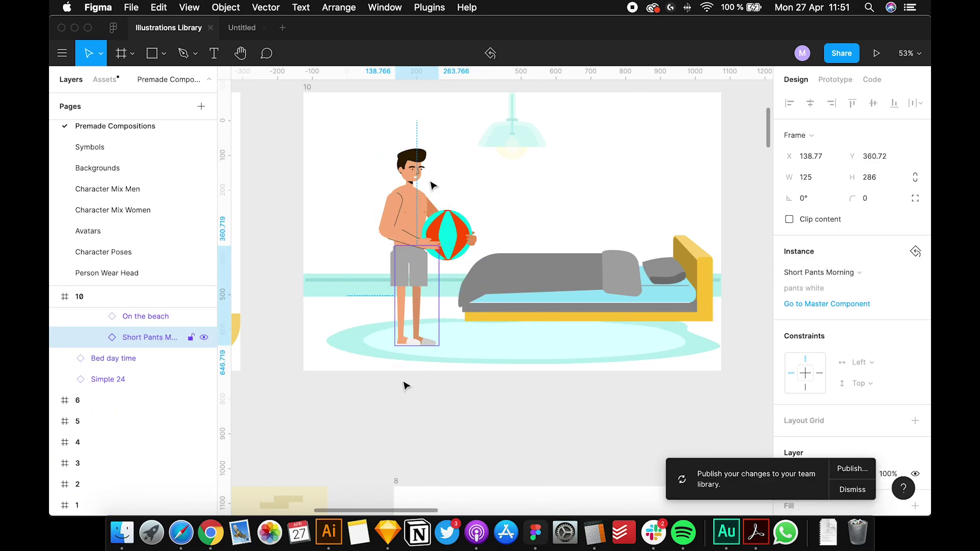
pyautogui.click(405, 399)
pyautogui.click(416, 272)
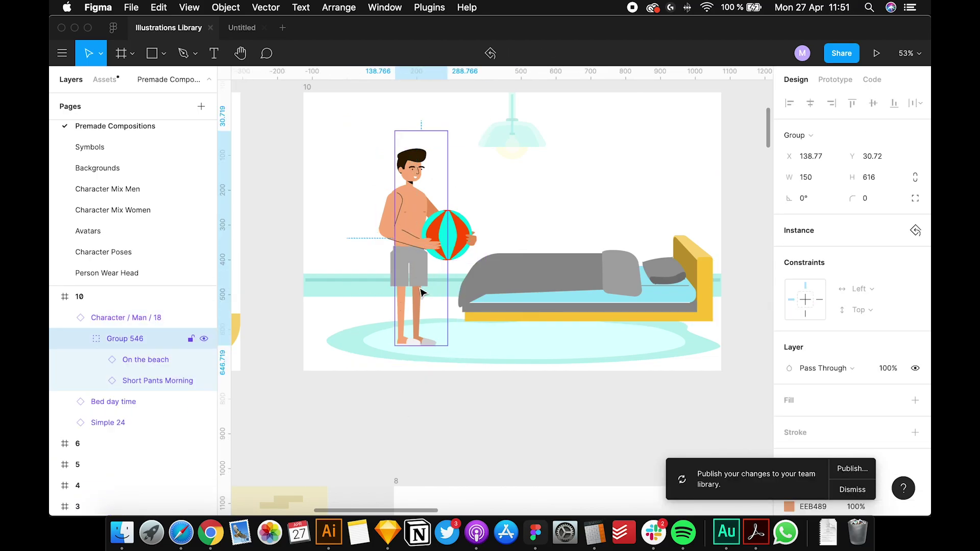
pyautogui.doubleClick(420, 282)
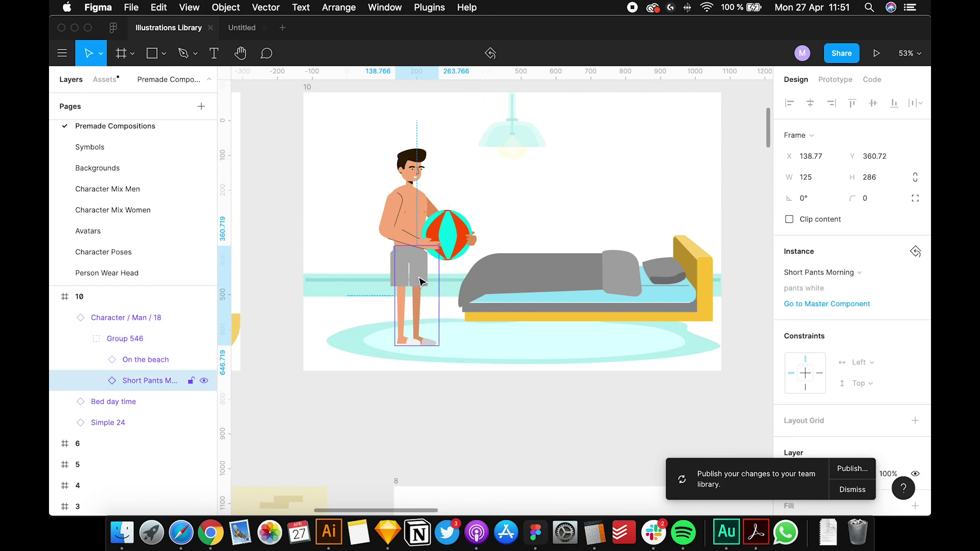
pyautogui.click(835, 275)
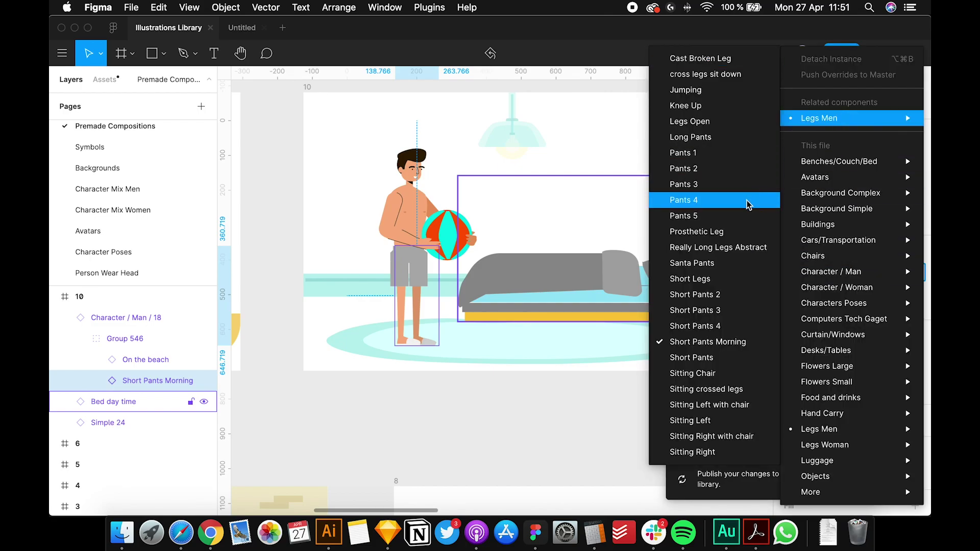
pyautogui.click(721, 170)
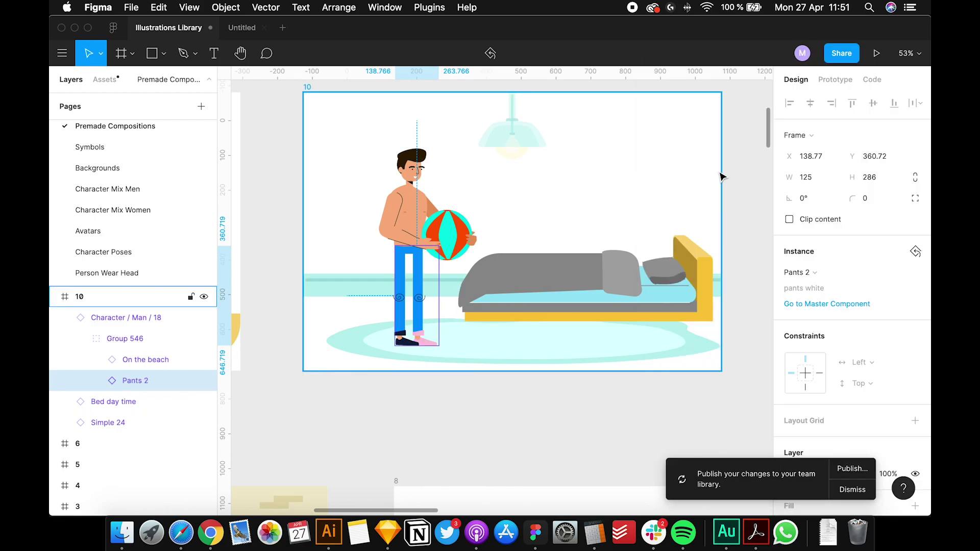
# Swap the Pants 2 legs to Short Pants 2 from Legs Men
pyautogui.click(812, 279)
pyautogui.moveTo(827, 118)
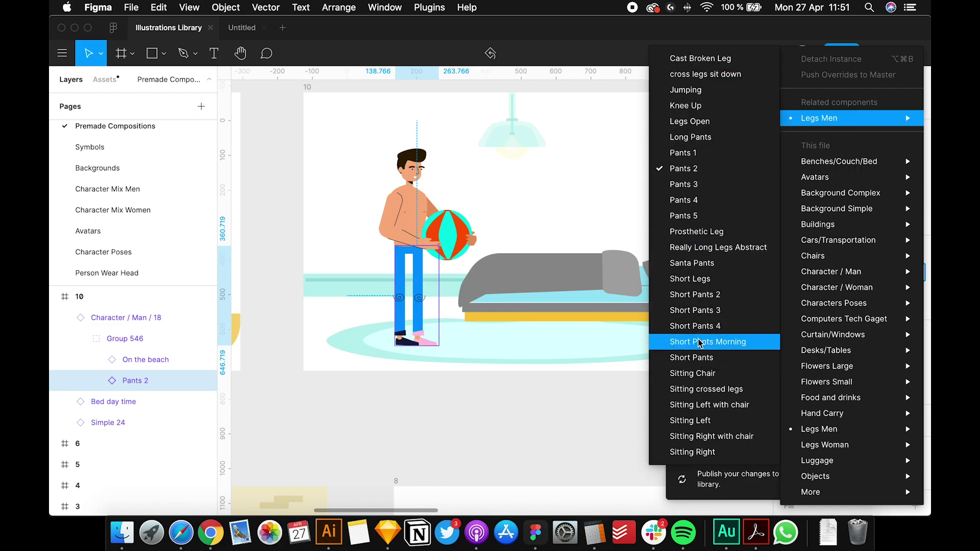
pyautogui.click(700, 295)
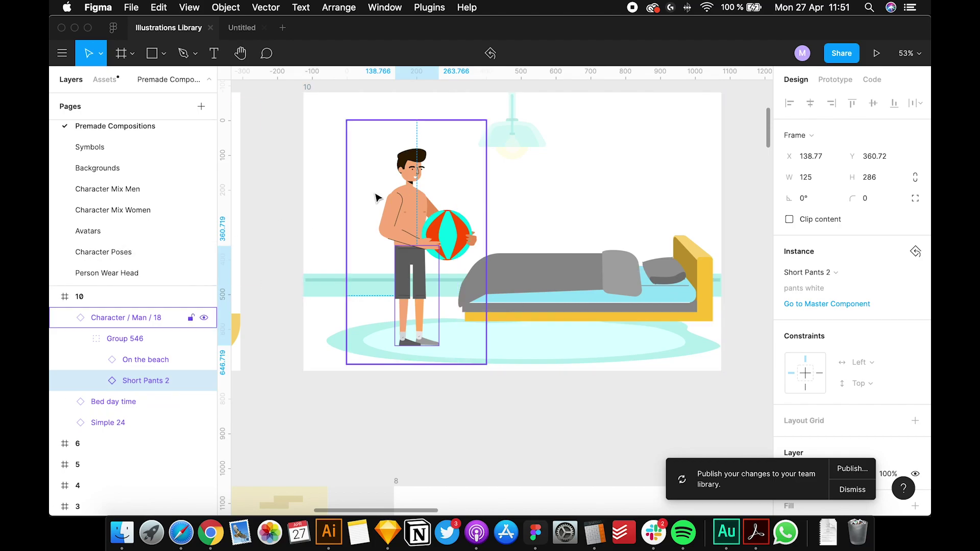
# Swap the man's On the beach torso to Upper Body Man > Music, with headphones and dark T-shirt
pyautogui.click(447, 199)
pyautogui.click(817, 276)
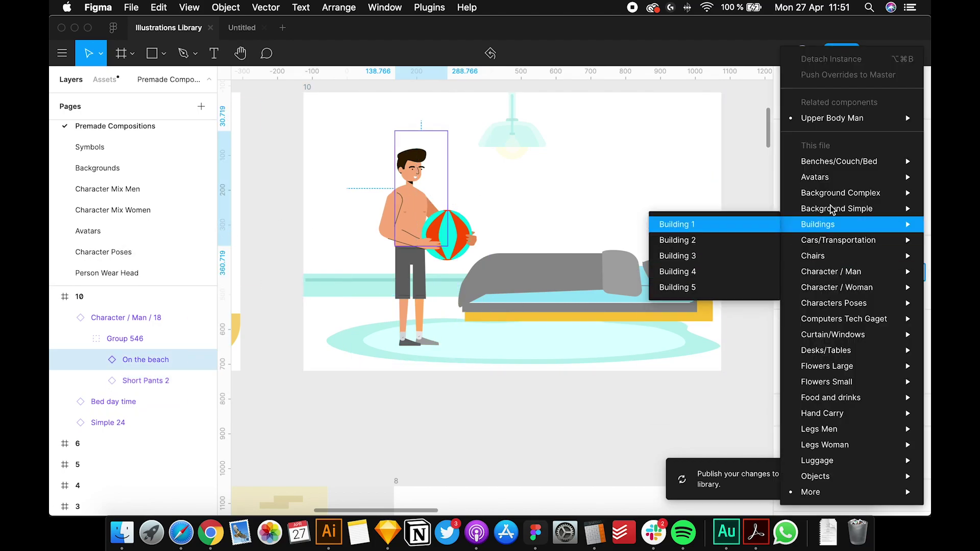
pyautogui.moveTo(829, 121)
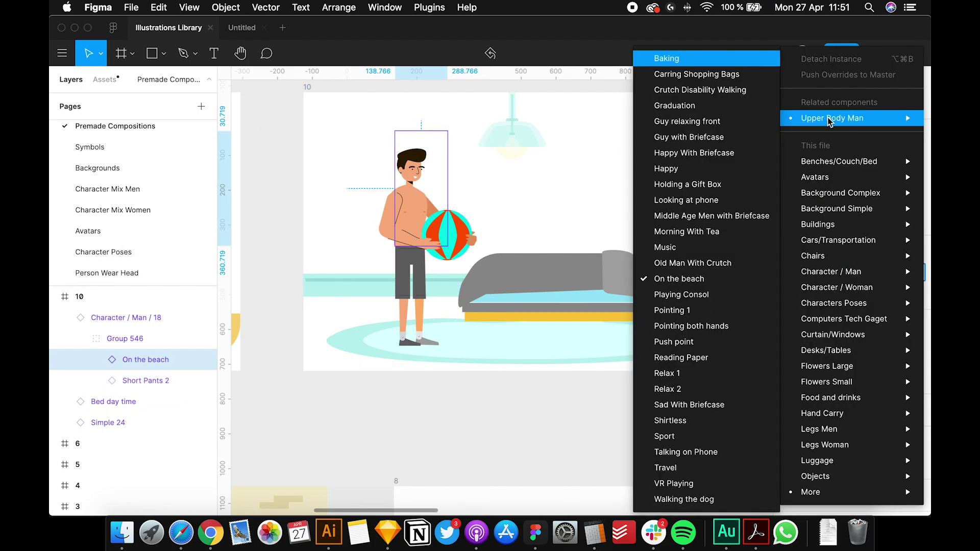
pyautogui.click(704, 253)
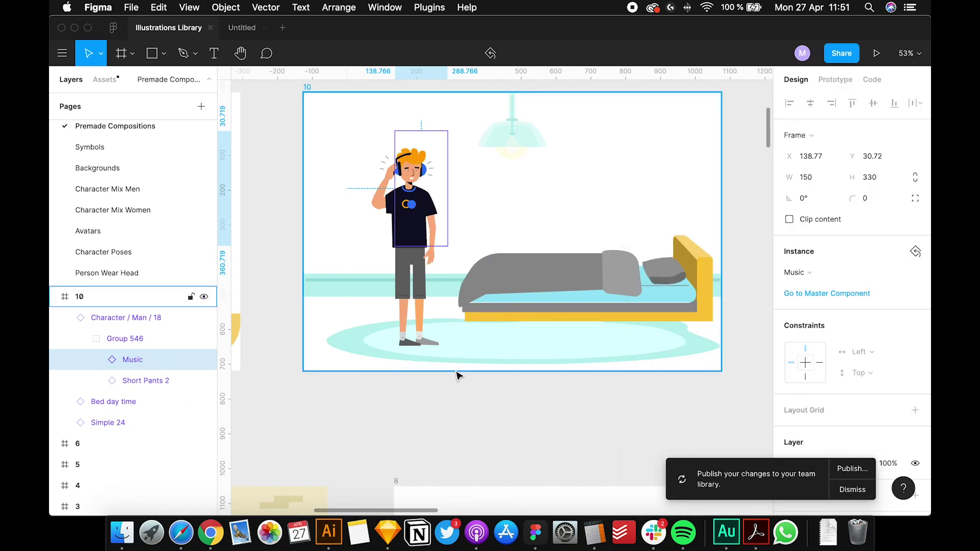
pyautogui.click(591, 314)
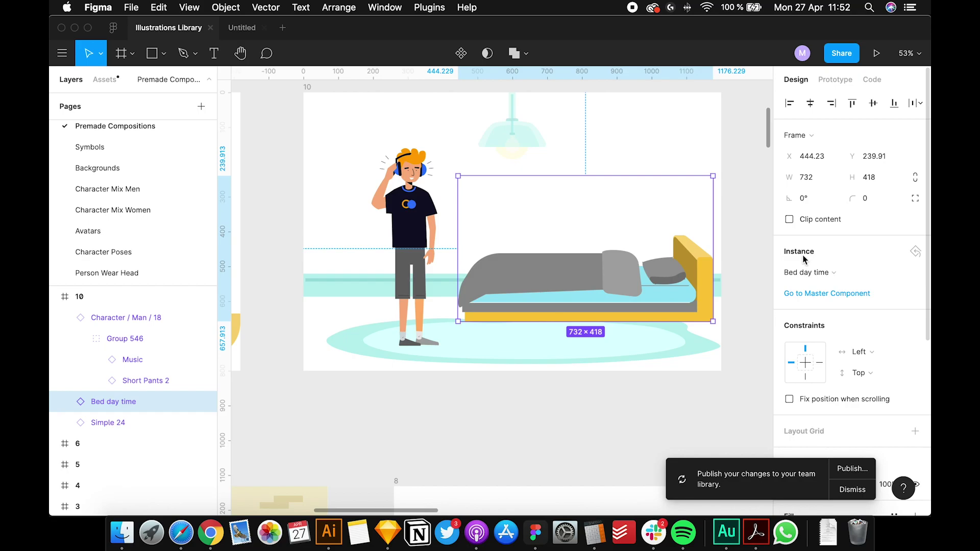
# Swap the bed to Bed 2 night time, then to the brown Couch Leather sofa
pyautogui.click(830, 278)
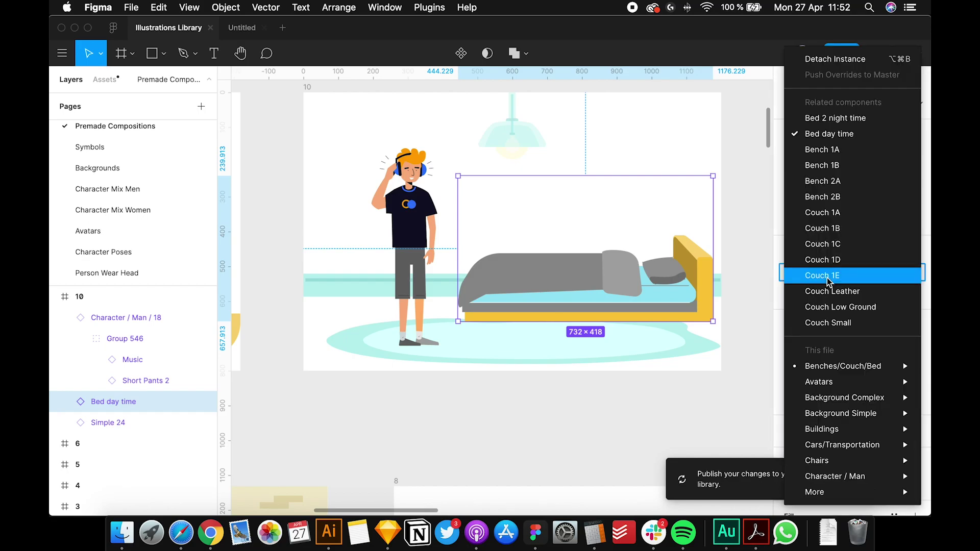
pyautogui.click(830, 119)
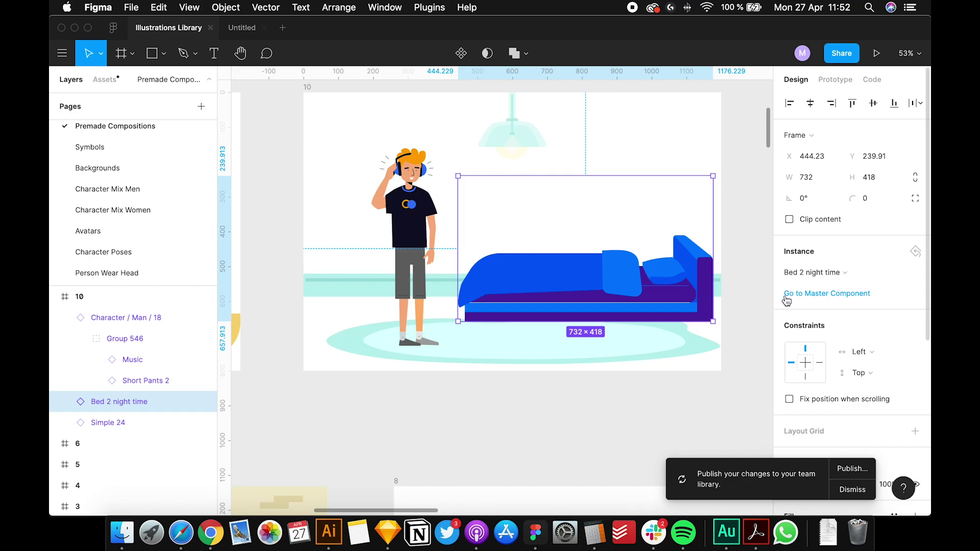
pyautogui.click(808, 279)
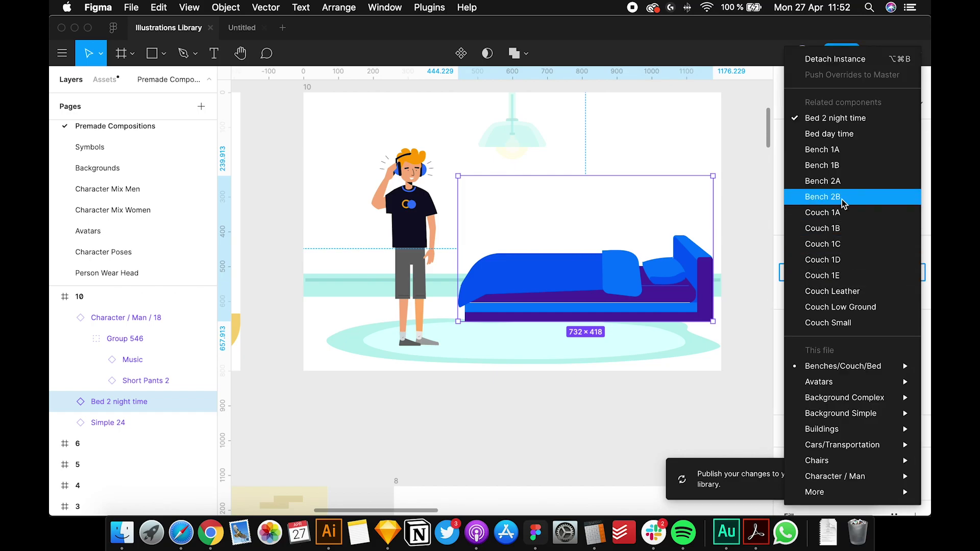
pyautogui.click(854, 292)
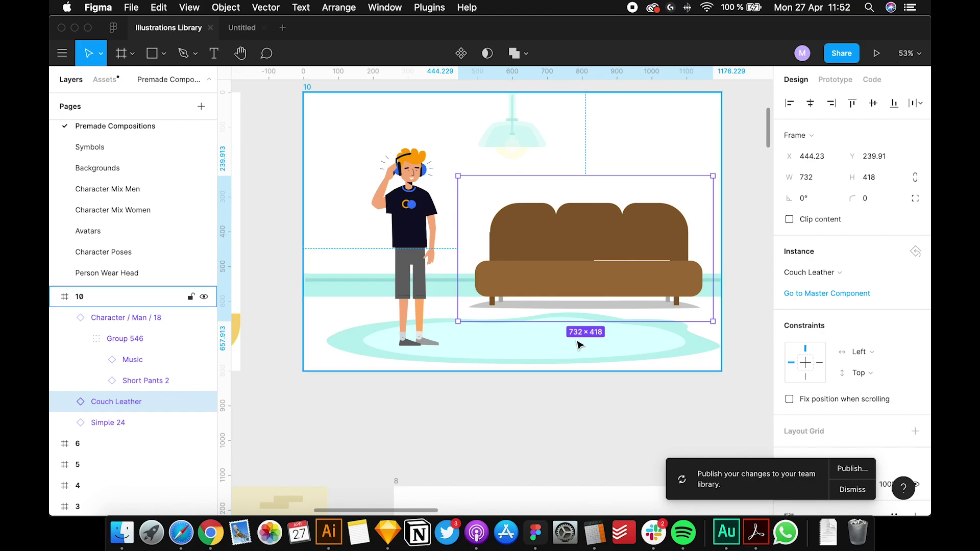
pyautogui.click(613, 417)
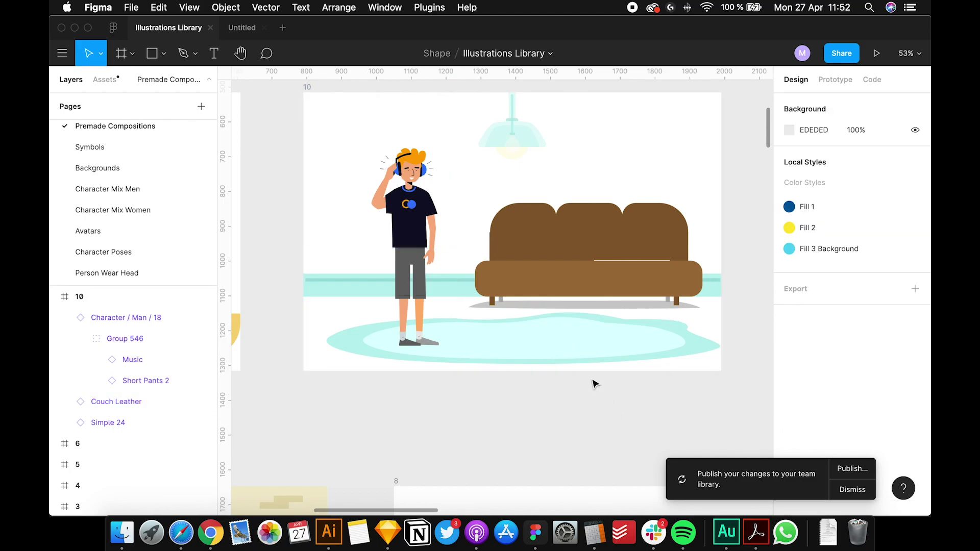
# Select frame 10's Simple 24 background instance, undoing an accidental move out of the frame
pyautogui.click(572, 355)
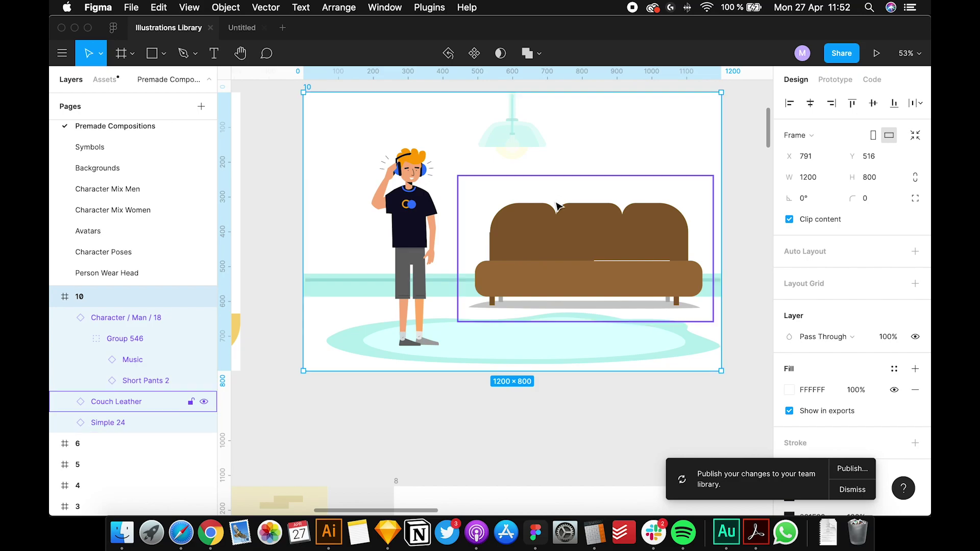
pyautogui.click(530, 337)
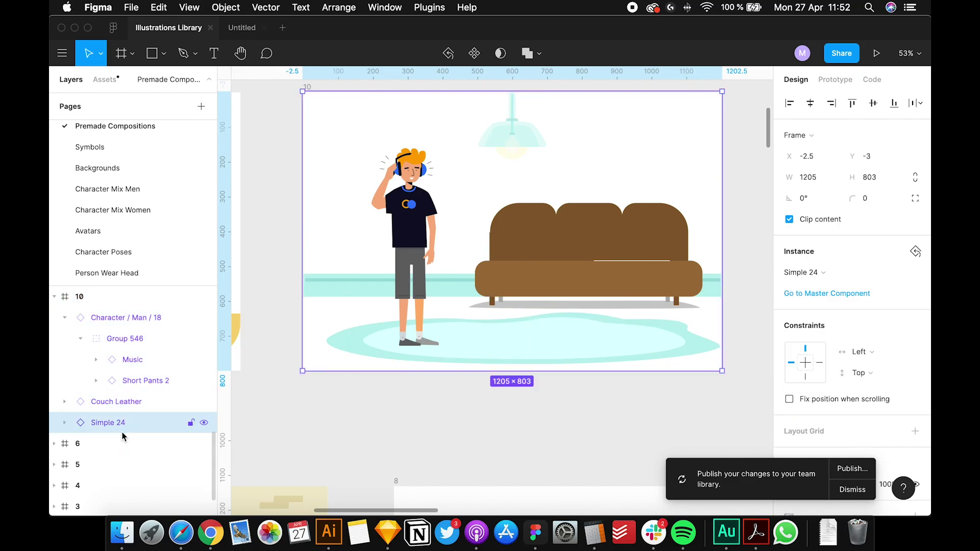
pyautogui.moveTo(558, 332); pyautogui.dragTo(579, 425)
pyautogui.hotkey('ctrl', 'z')
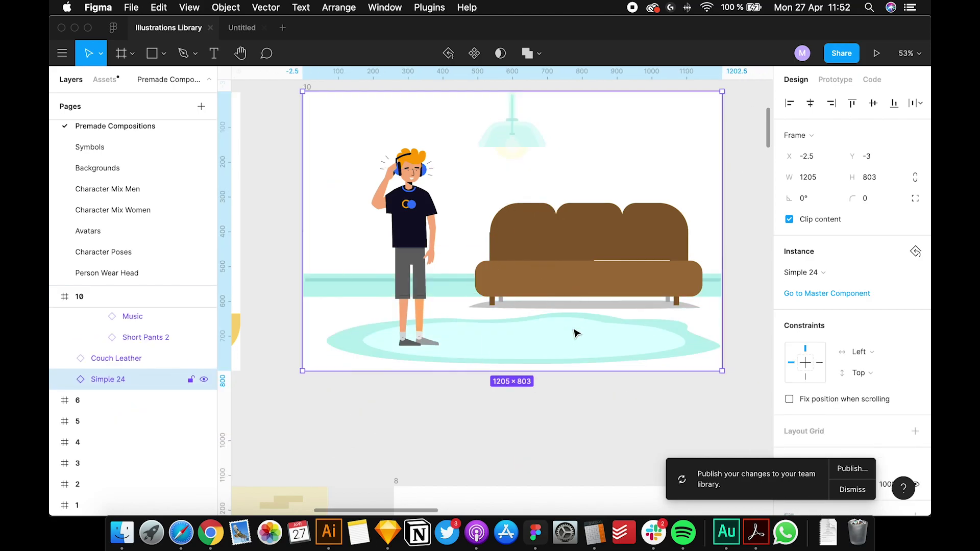
# Swap the background to Simple 25, then to Simple 26 with blue hills
pyautogui.click(820, 277)
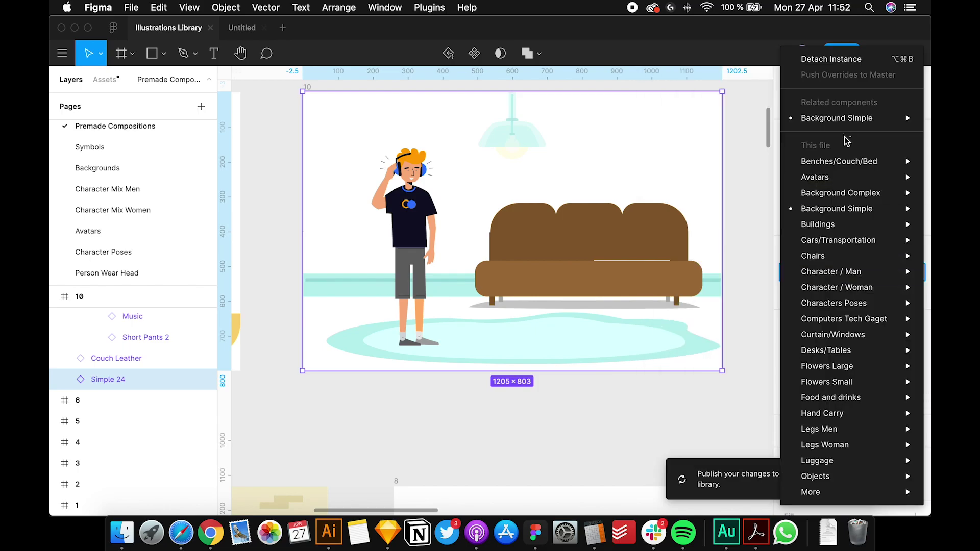
pyautogui.moveTo(828, 124)
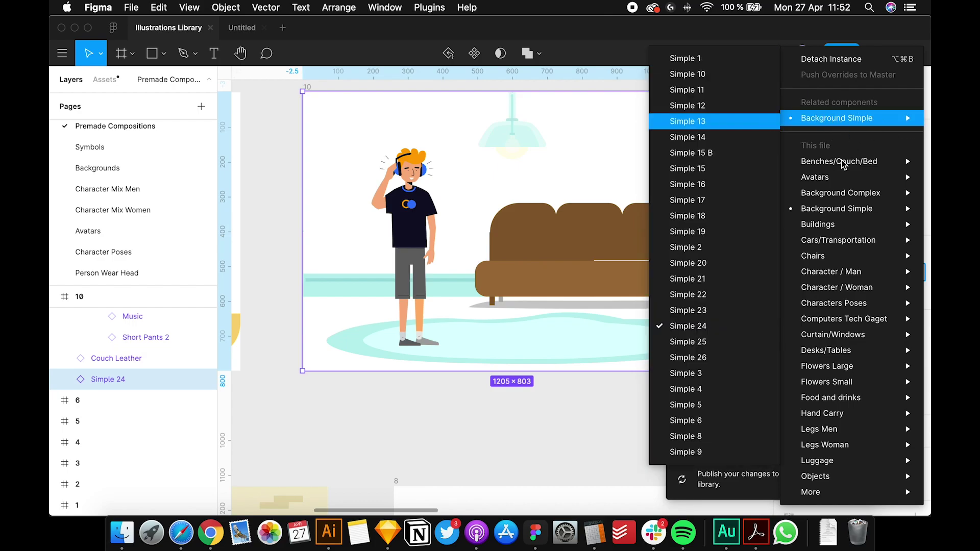
pyautogui.moveTo(857, 374)
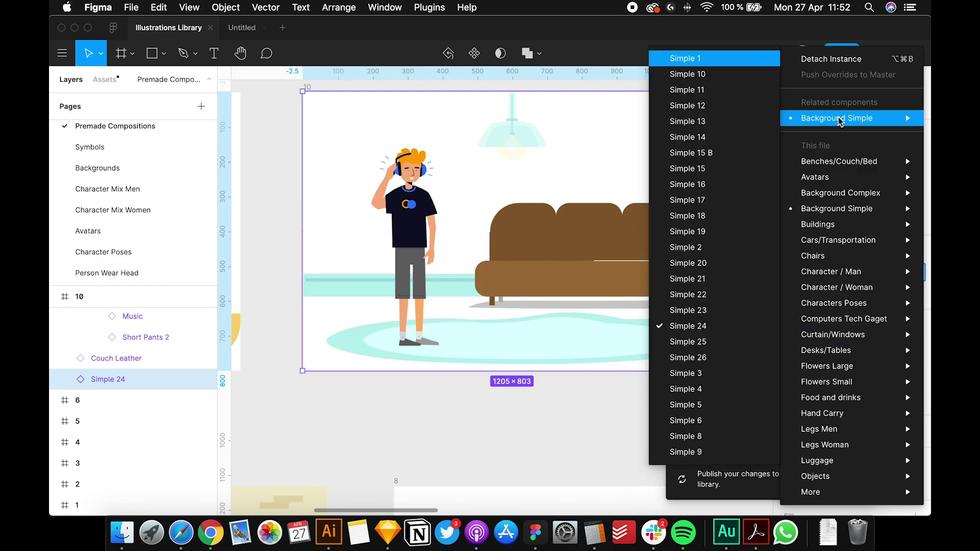
pyautogui.click(703, 343)
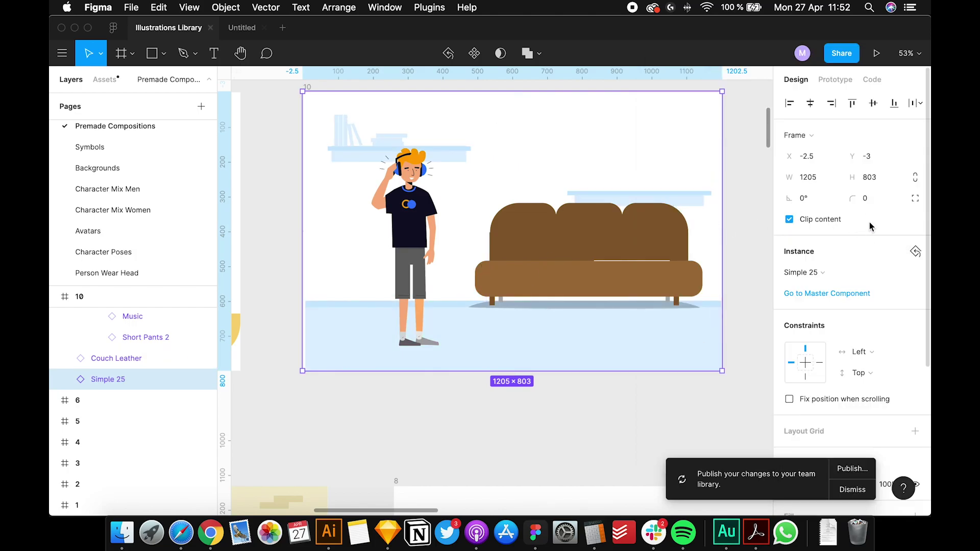
pyautogui.click(823, 275)
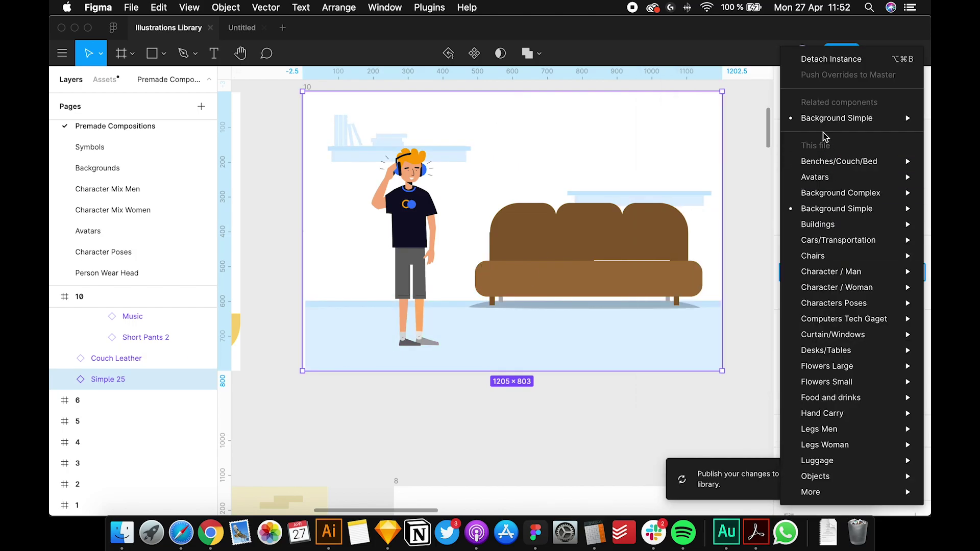
pyautogui.moveTo(823, 120)
pyautogui.click(713, 359)
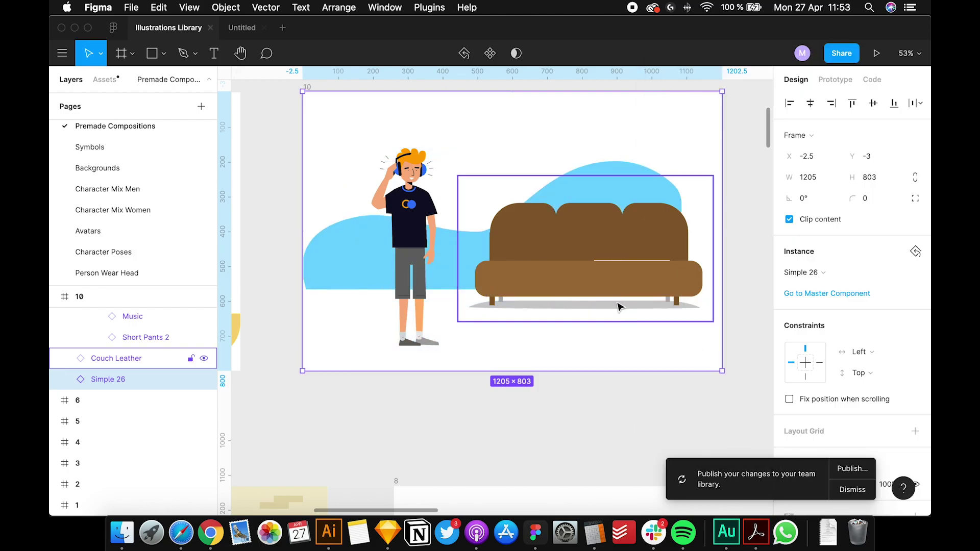
# Swap the Couch Leather sofa for the grey Chairs > Chair 1A and drag it right to X 667
pyautogui.click(631, 292)
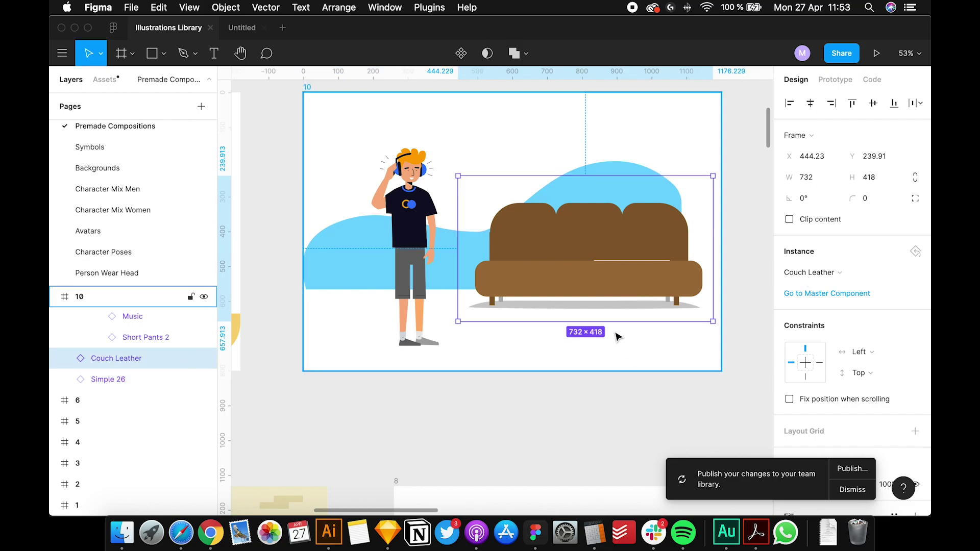
pyautogui.click(812, 272)
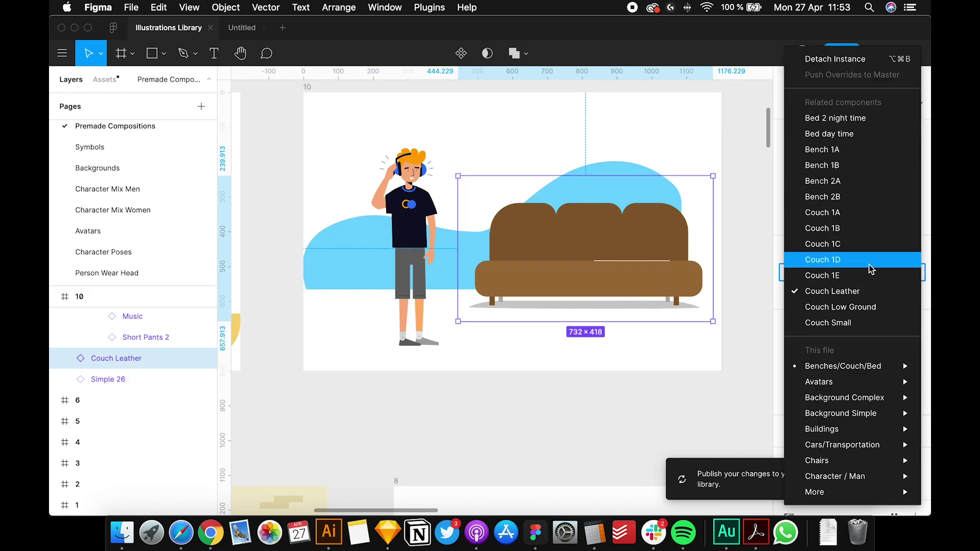
pyautogui.moveTo(869, 398)
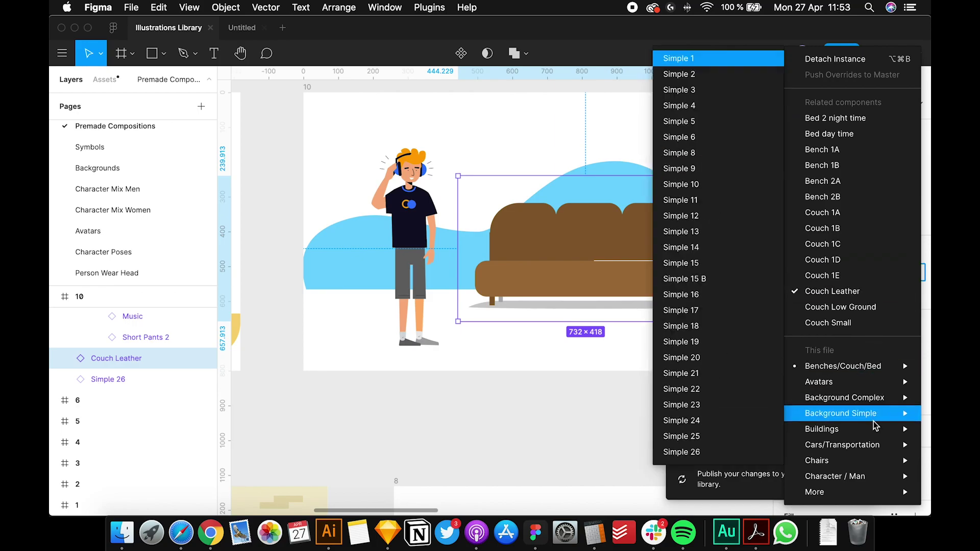
pyautogui.moveTo(871, 477)
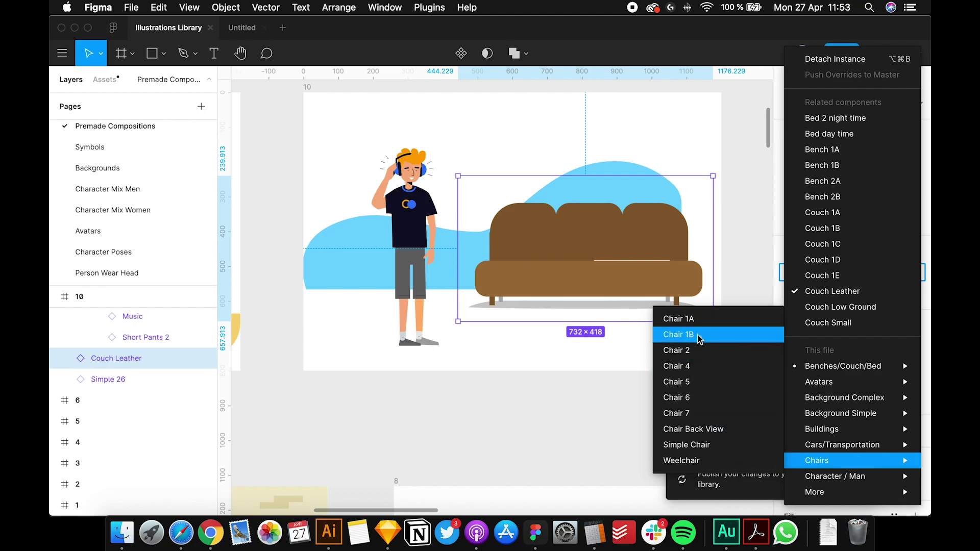
pyautogui.click(699, 319)
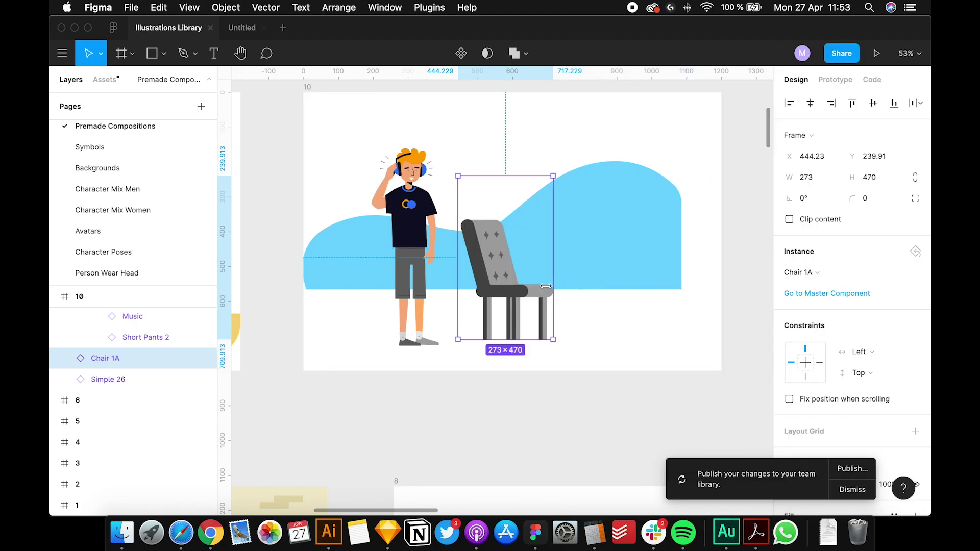
pyautogui.moveTo(531, 292); pyautogui.dragTo(608, 289)
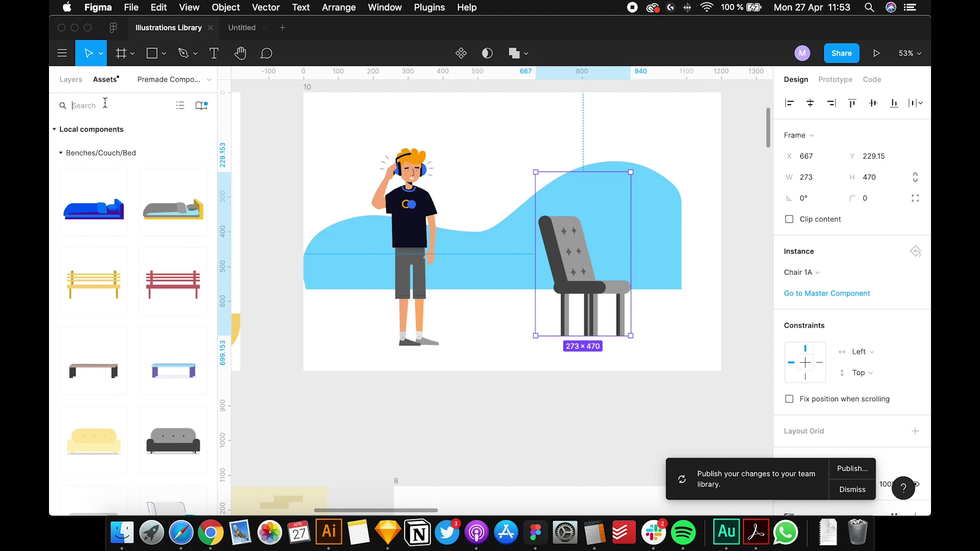
# Find the blue Desk 1 B in Assets and place it in front of the chair
pyautogui.write('desk')
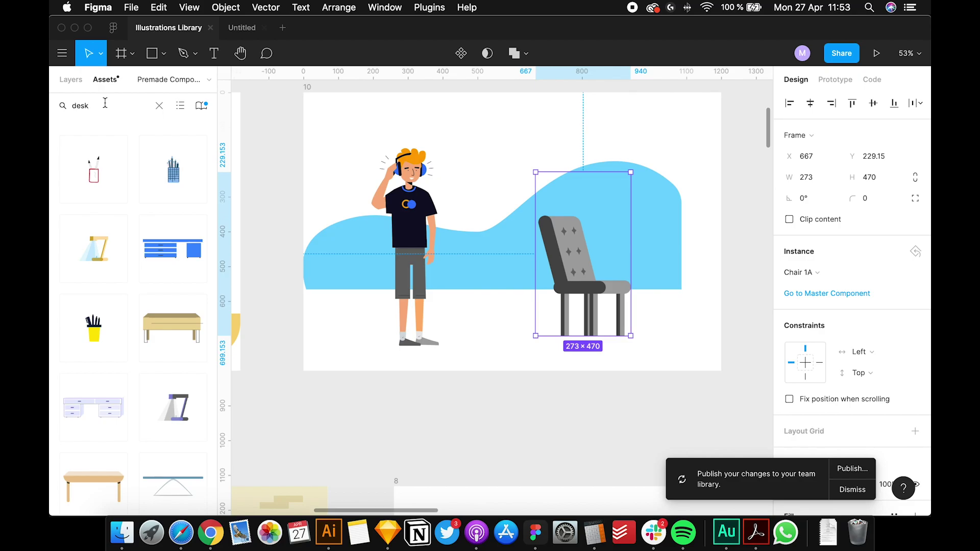
pyautogui.scroll(-1, 172, 347)
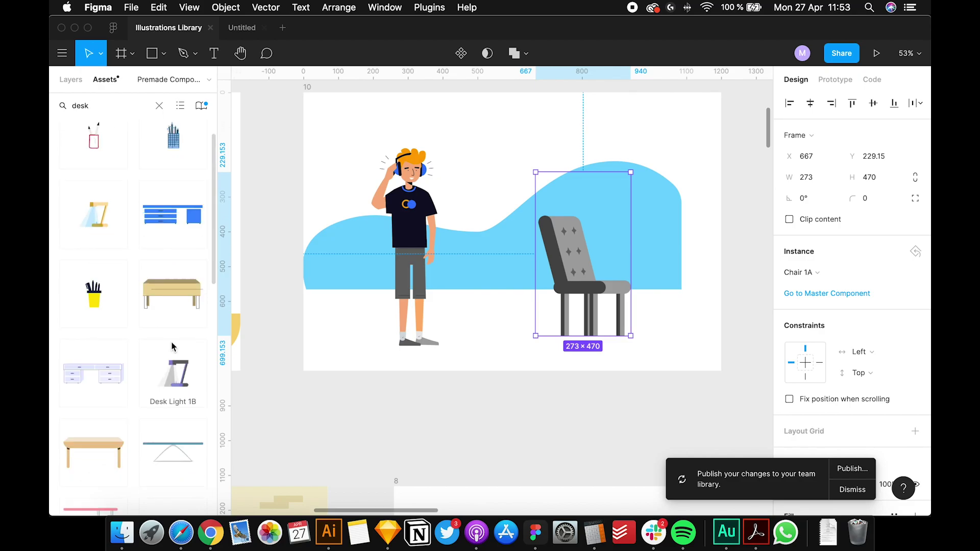
pyautogui.scroll(-3, 171, 346)
pyautogui.click(159, 105)
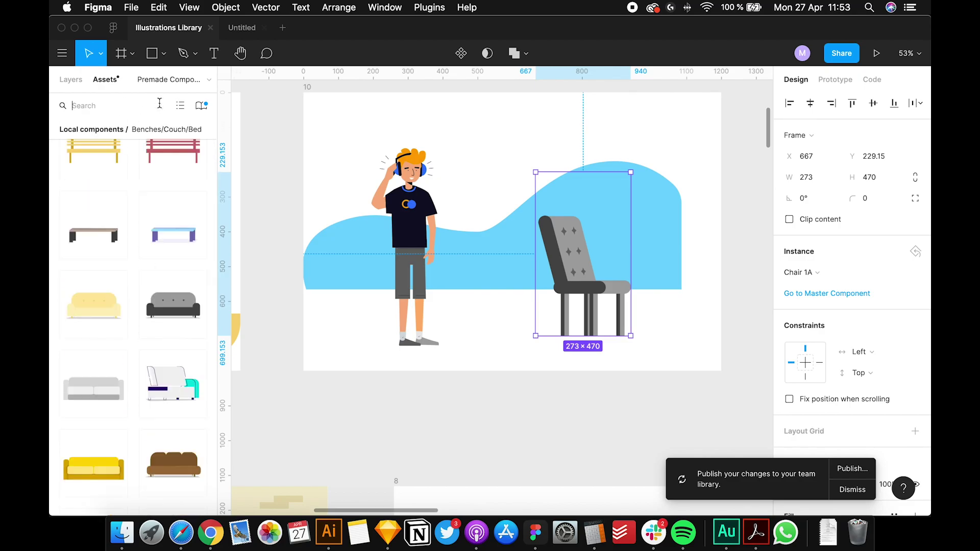
pyautogui.scroll(-1, 134, 261)
pyautogui.scroll(-15, 132, 264)
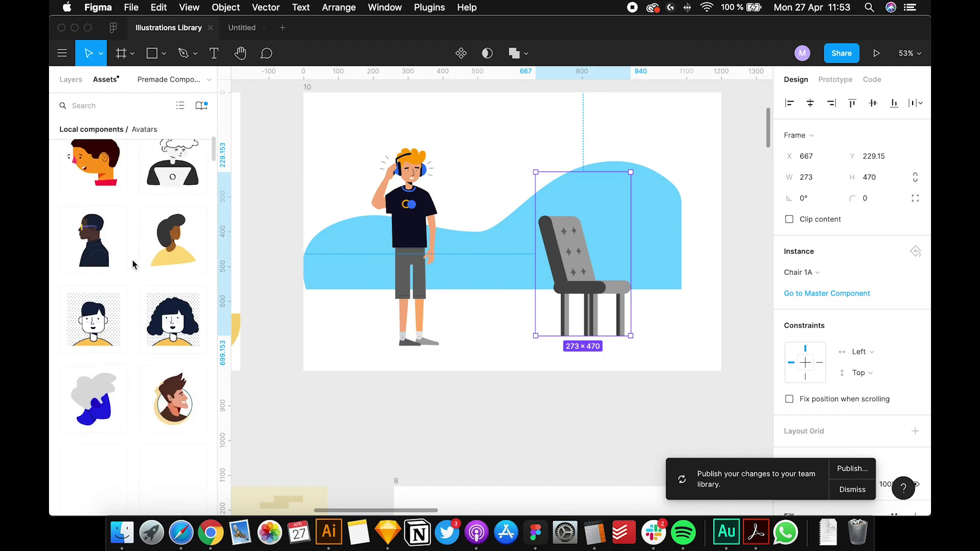
pyautogui.scroll(-10, 132, 266)
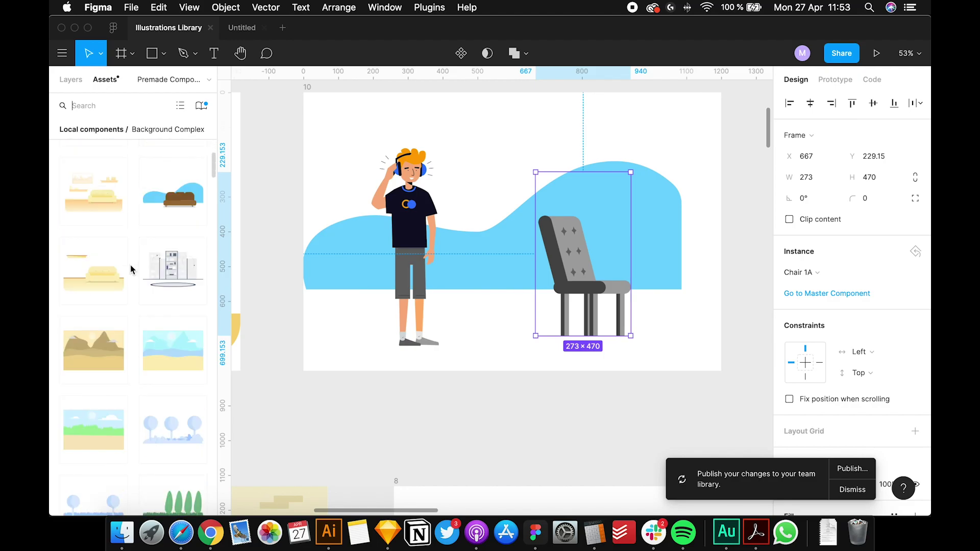
pyautogui.scroll(-10, 131, 267)
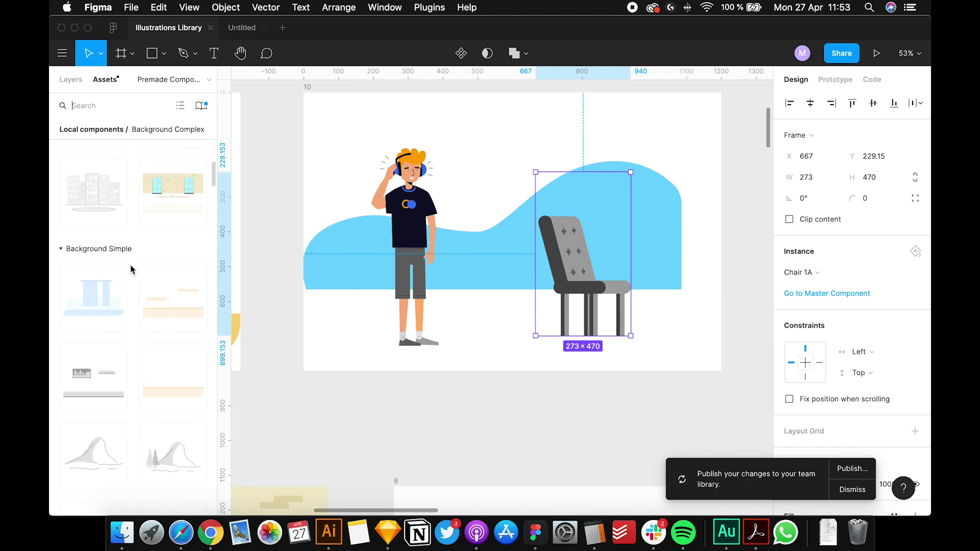
pyautogui.scroll(-10, 130, 265)
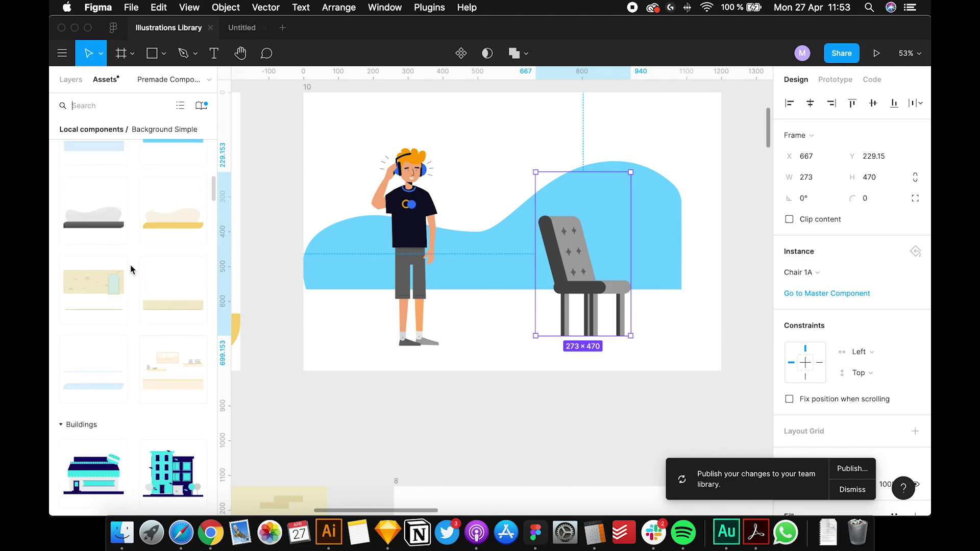
pyautogui.scroll(-10, 131, 266)
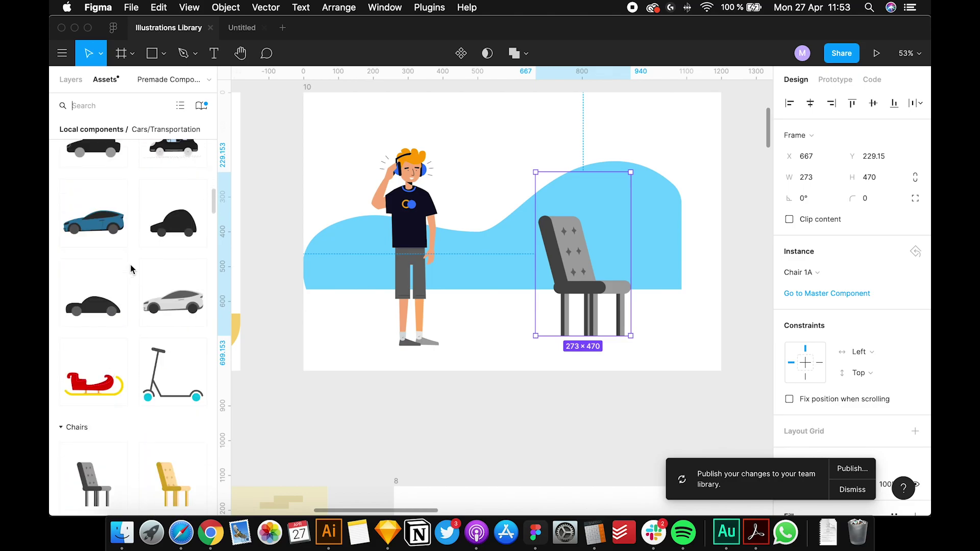
pyautogui.scroll(3, 147, 259)
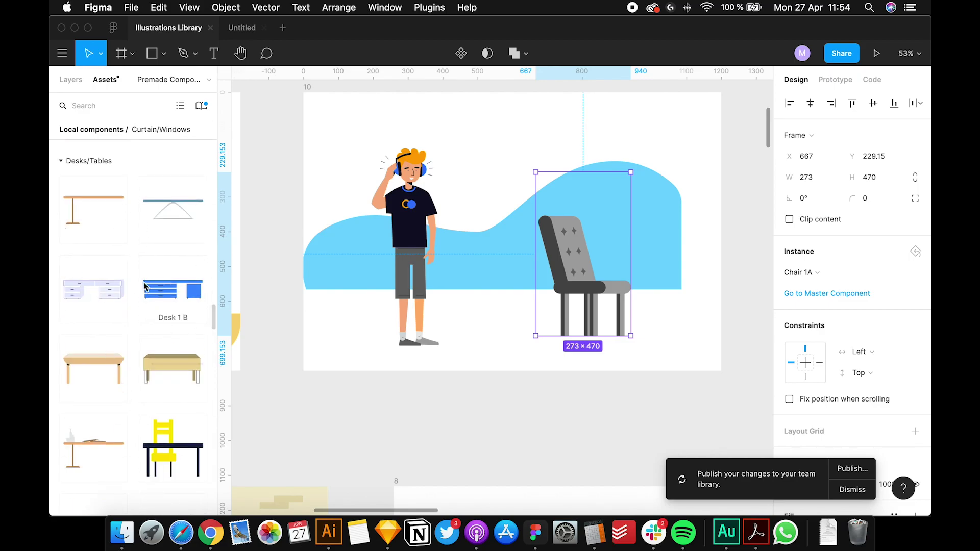
pyautogui.moveTo(172, 290); pyautogui.dragTo(549, 324)
pyautogui.click(394, 410)
# Place a Computer 7 monitor from Assets on top of the desk
pyautogui.click(574, 311)
pyautogui.scroll(-10, 89, 280)
pyautogui.moveTo(95, 375); pyautogui.dragTo(667, 249)
pyautogui.click(613, 400)
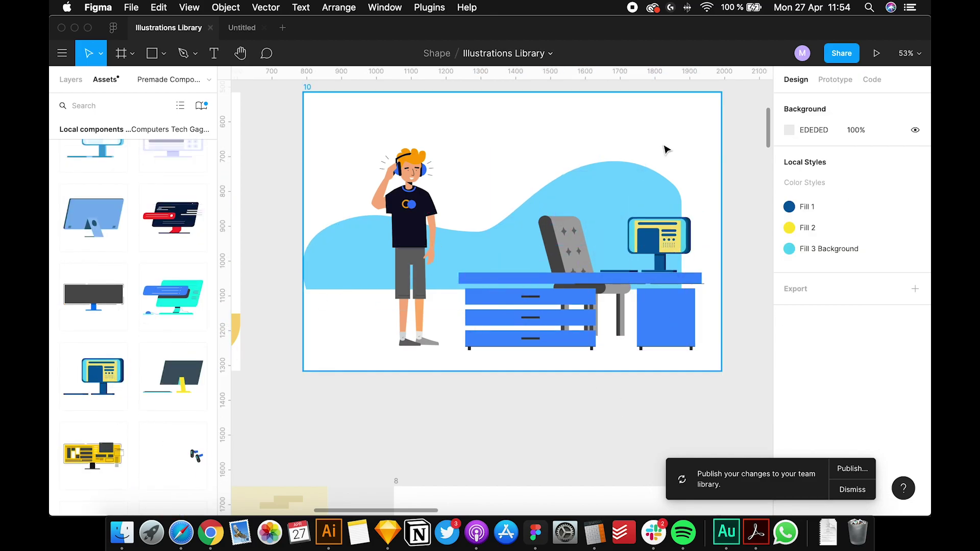
# Search Assets for 'woman' and drag the briefcase woman in left of the headphone-wearing man
pyautogui.click(413, 220)
pyautogui.scroll(-15, 162, 365)
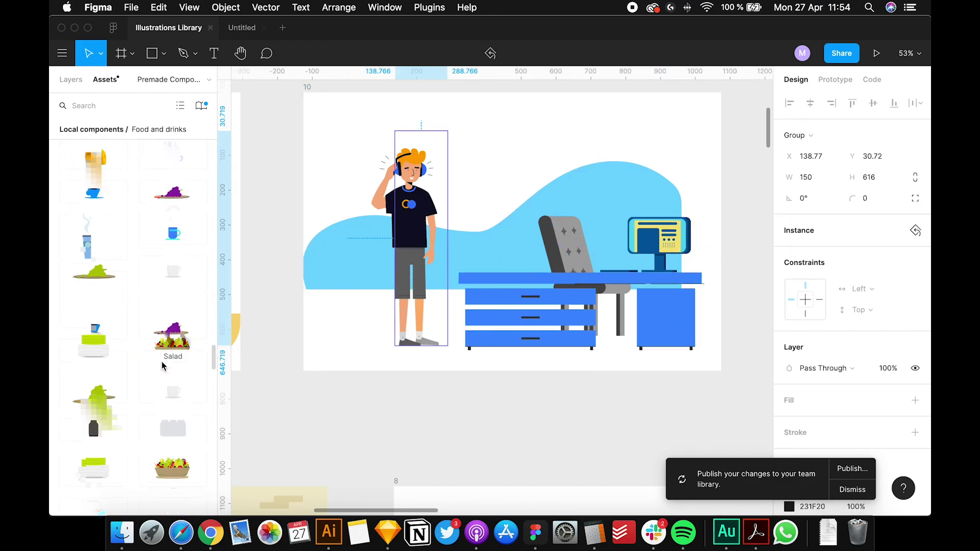
pyautogui.click(102, 105)
pyautogui.write('woman')
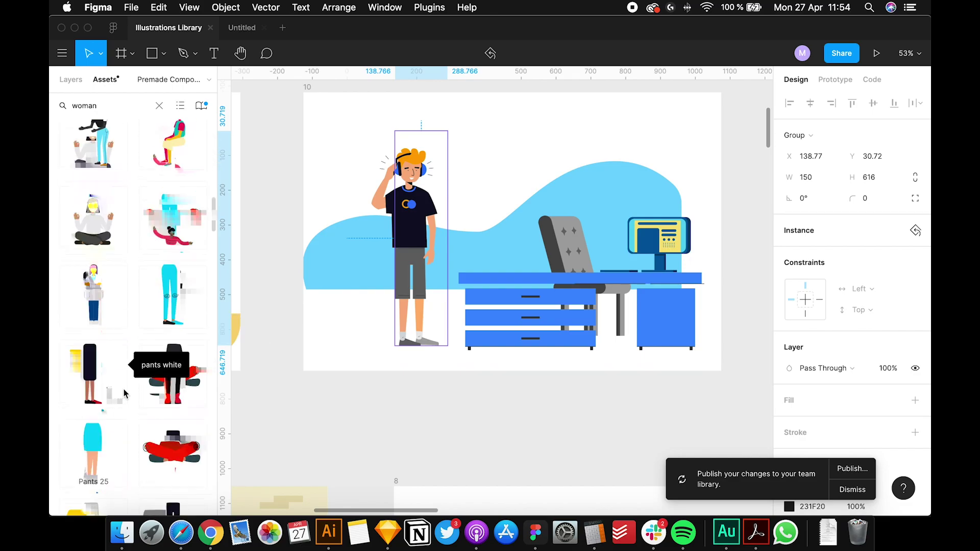
pyautogui.scroll(-5, 124, 393)
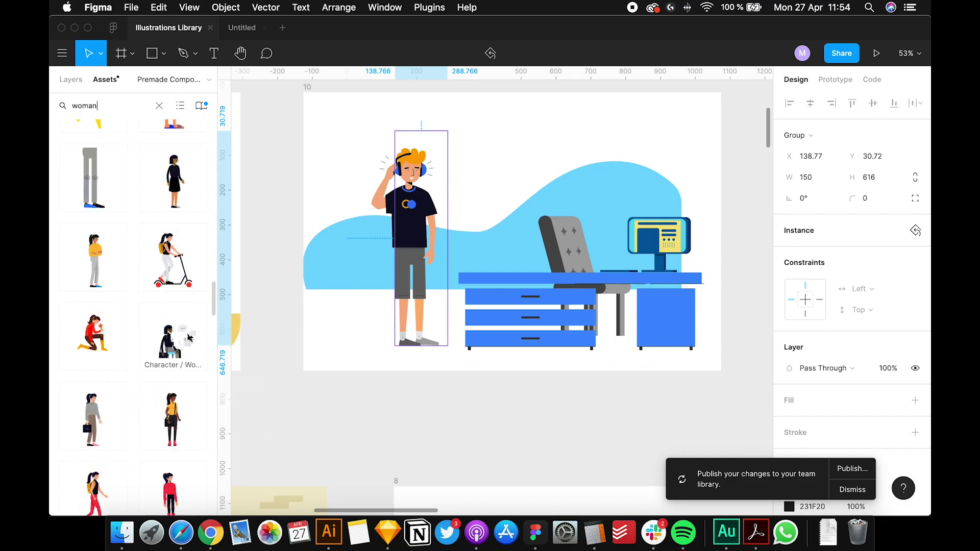
pyautogui.moveTo(92, 418); pyautogui.dragTo(347, 238)
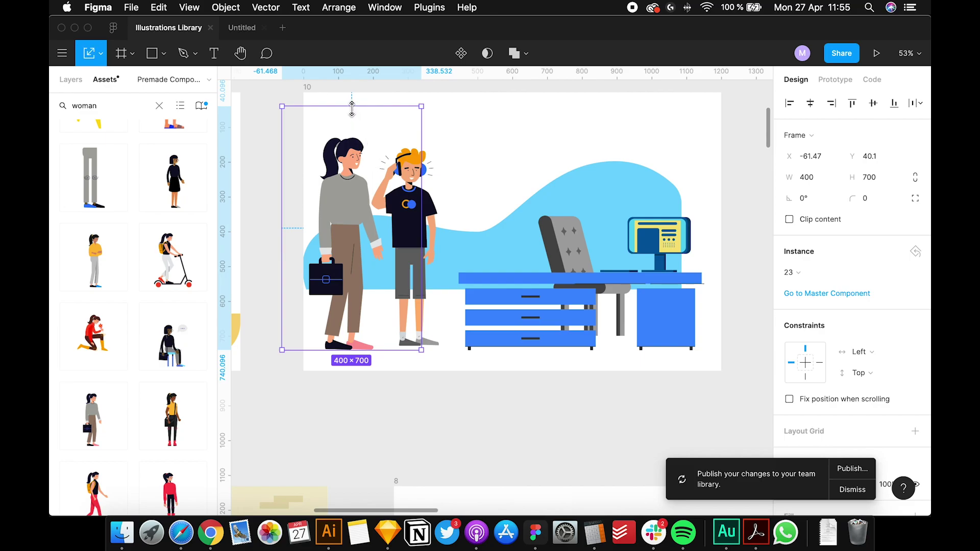
# Scale the woman and man down slightly and swap the woman's upper body to Relaxing 3
pyautogui.moveTo(352, 108)
pyautogui.mouseDown()
pyautogui.moveTo(353, 136)
pyautogui.moveTo(353, 125)
pyautogui.mouseUp()
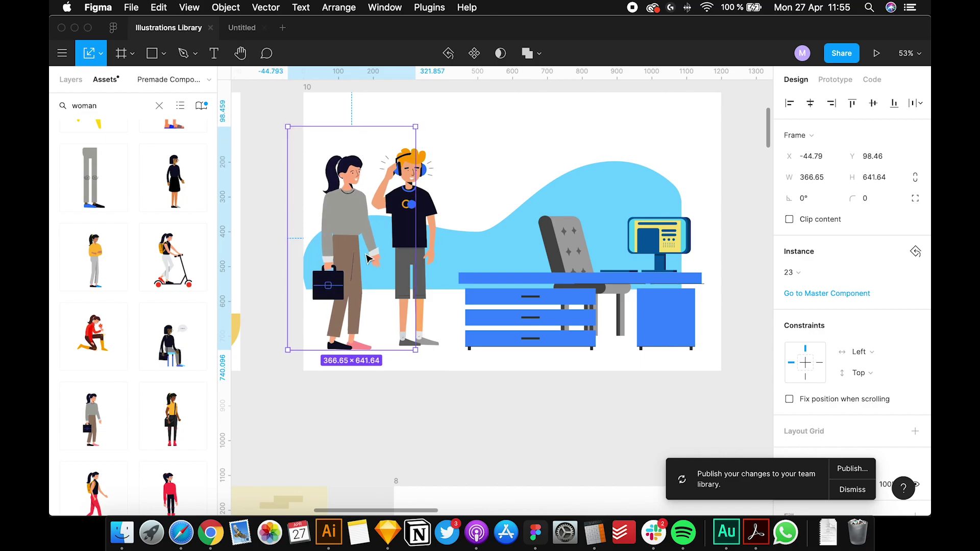
pyautogui.moveTo(365, 255); pyautogui.dragTo(369, 252)
pyautogui.click(366, 384)
pyautogui.doubleClick(368, 223)
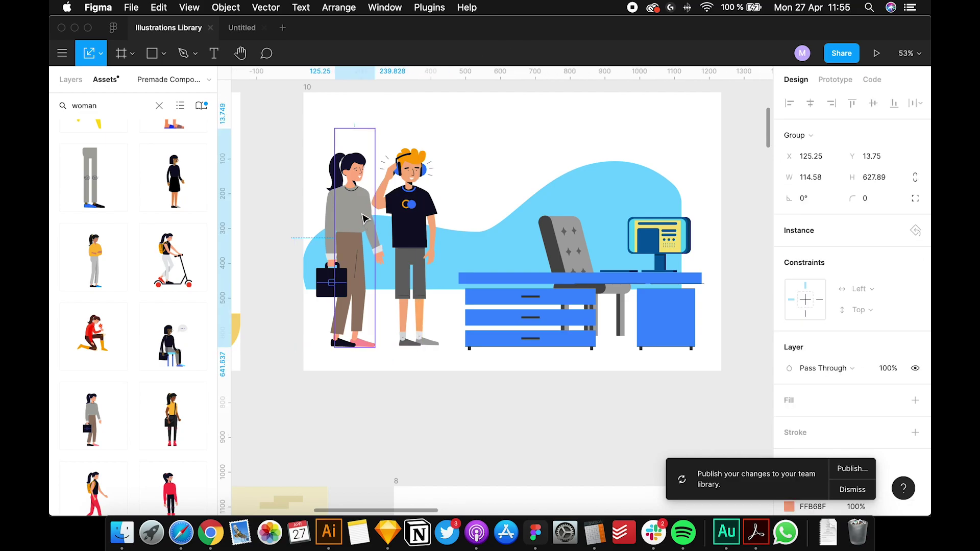
pyautogui.doubleClick(363, 217)
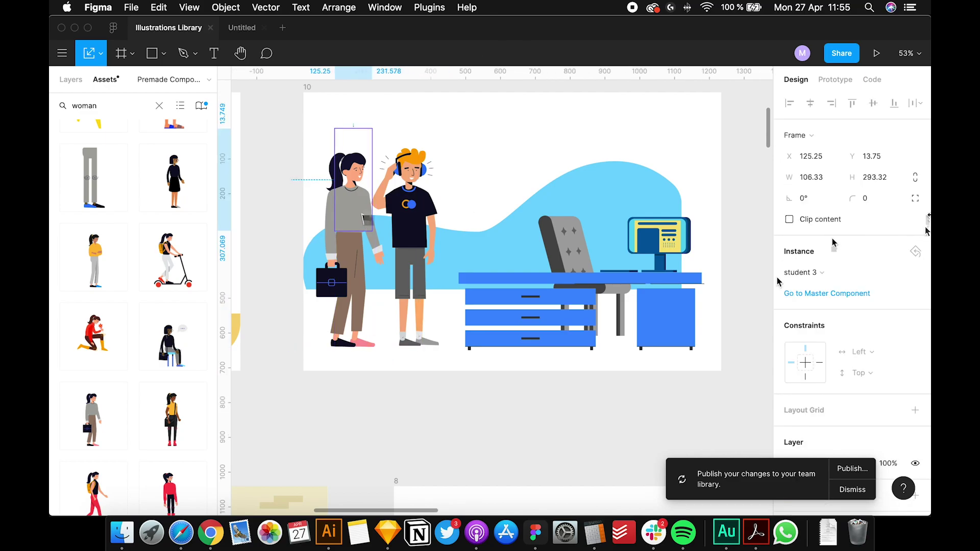
pyautogui.click(815, 282)
pyautogui.moveTo(849, 121)
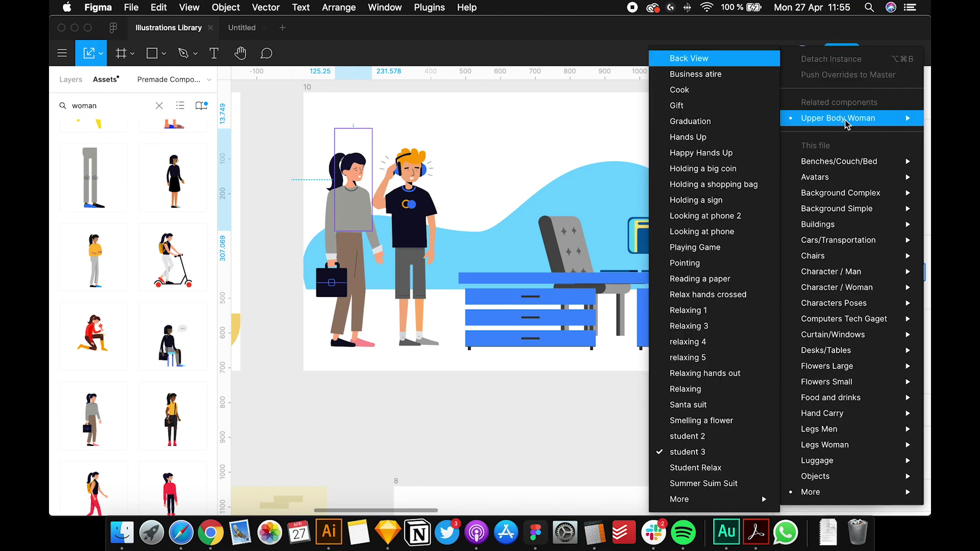
pyautogui.click(689, 326)
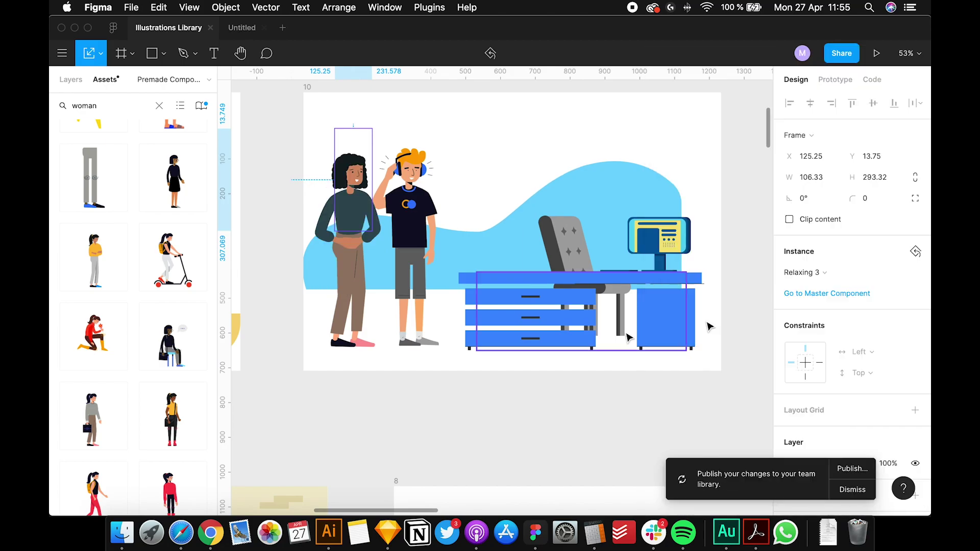
# Swap the woman's legs to Pants 23 Sit Down crossed legs and lower her to the floor
pyautogui.click(367, 325)
pyautogui.click(802, 272)
pyautogui.moveTo(824, 118)
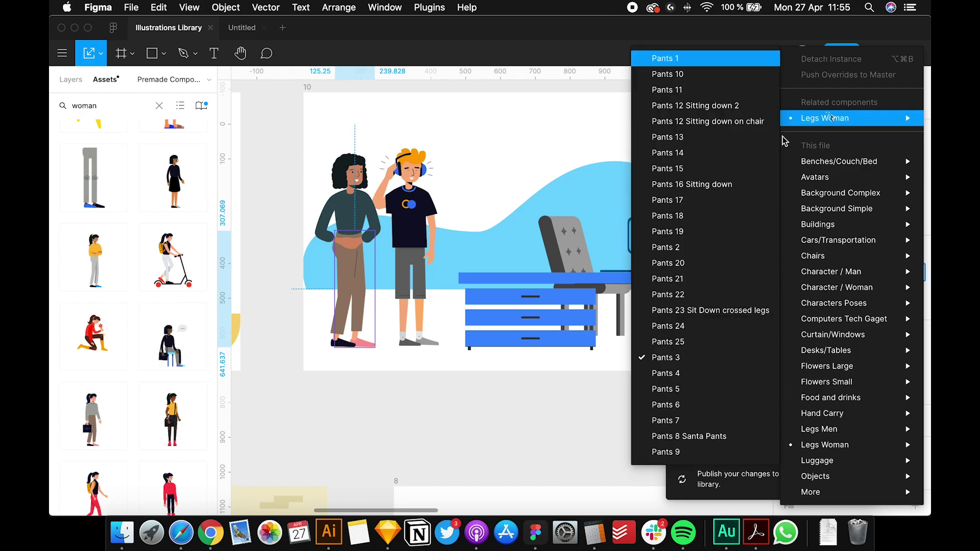
pyautogui.click(709, 310)
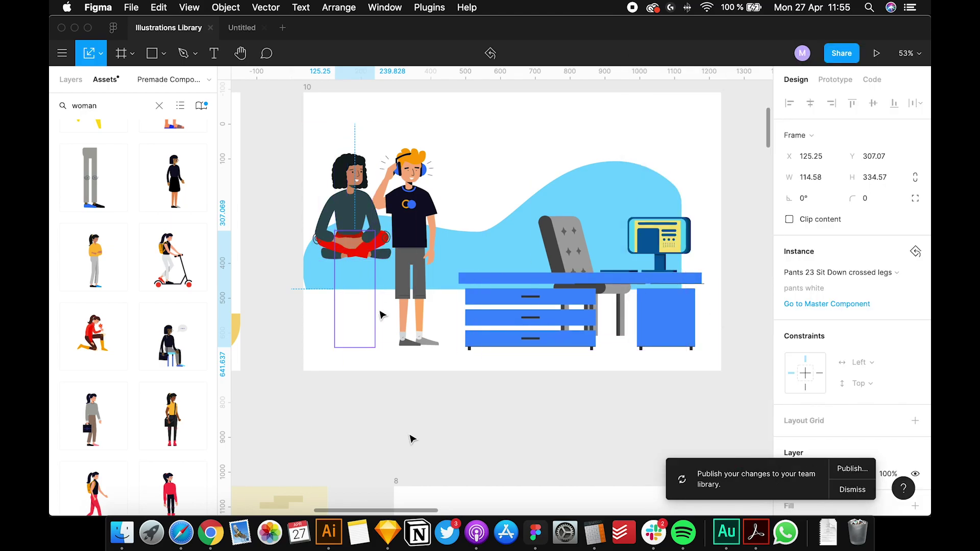
pyautogui.moveTo(352, 235); pyautogui.dragTo(352, 307)
pyautogui.click(461, 390)
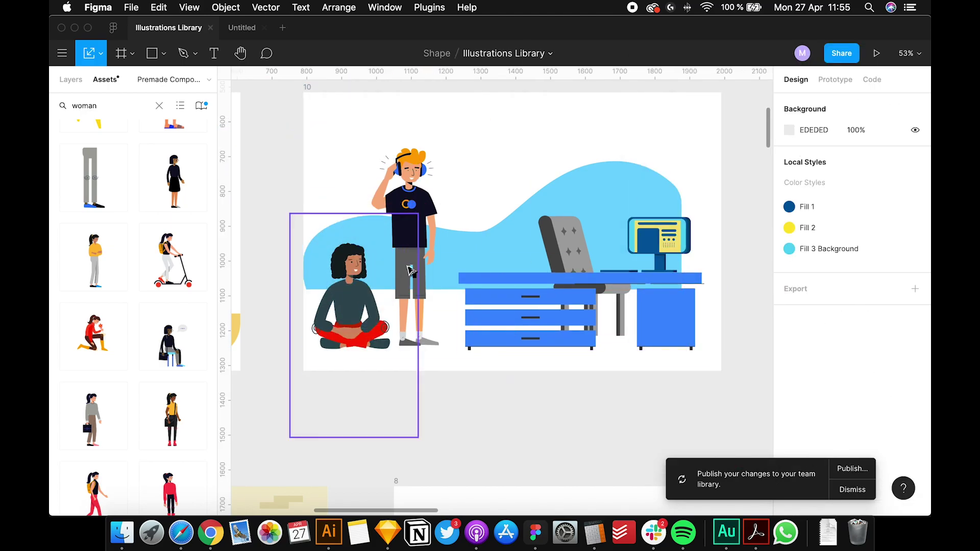
# Swap the man's legs to Sitting crossed legs and move him onto the desk chair
pyautogui.click(428, 243)
pyautogui.doubleClick(428, 244)
pyautogui.click(834, 244)
pyautogui.moveTo(847, 118)
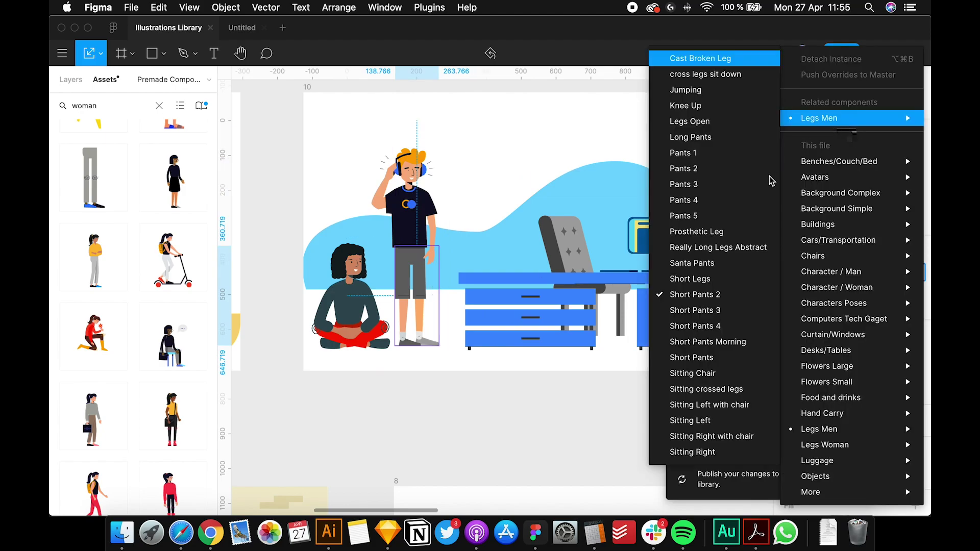
pyautogui.click(736, 393)
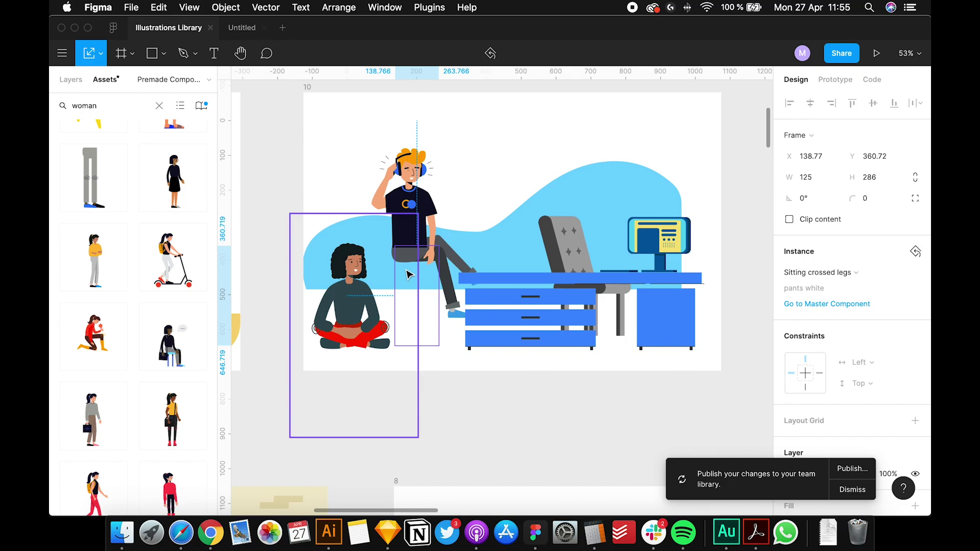
pyautogui.click(475, 447)
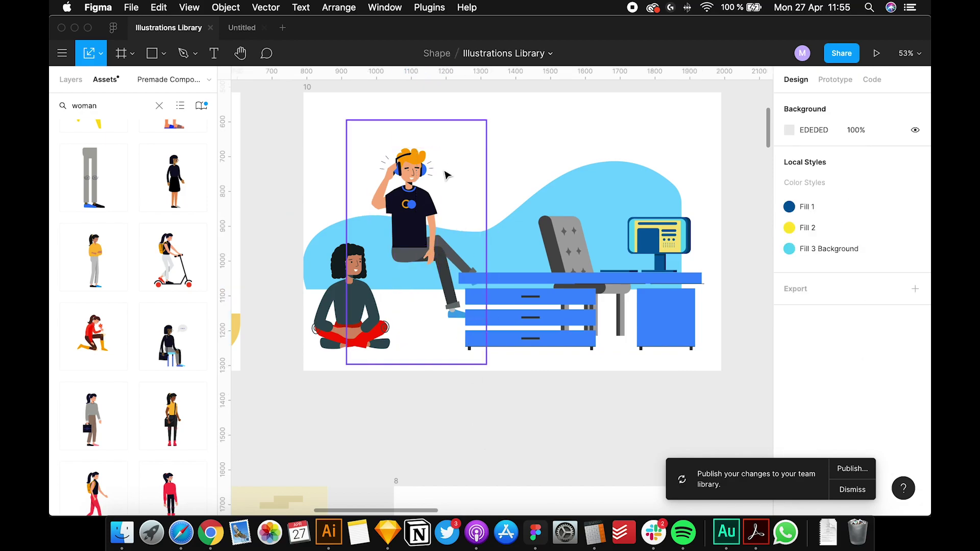
pyautogui.moveTo(445, 176); pyautogui.dragTo(629, 188)
pyautogui.click(602, 402)
# Move the woman up and right and swap her pants to Pants 15
pyautogui.moveTo(372, 332); pyautogui.dragTo(399, 239)
pyautogui.doubleClick(400, 238)
pyautogui.click(809, 265)
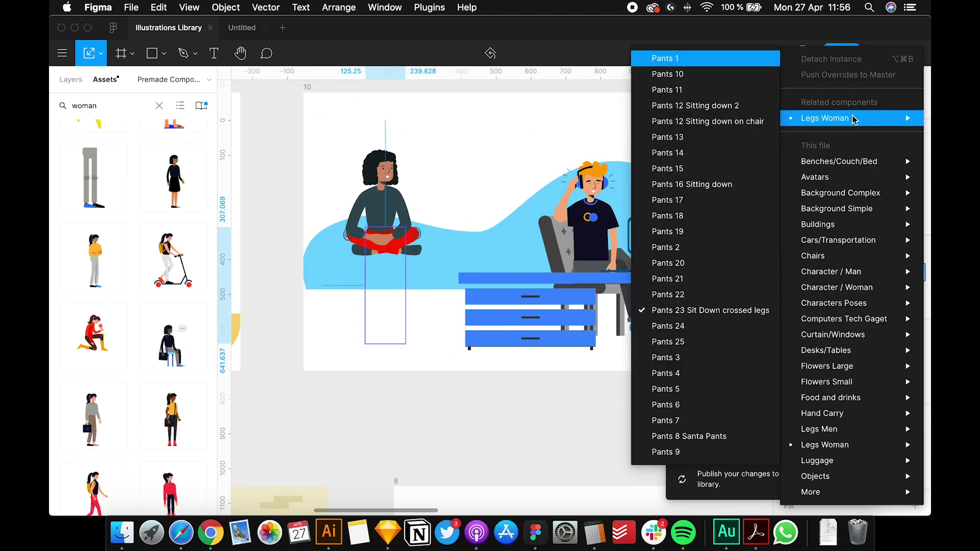
pyautogui.click(674, 166)
# Swap the woman's Relaxing 3 upper body to Holding a big coin
pyautogui.click(382, 194)
pyautogui.doubleClick(383, 194)
pyautogui.doubleClick(383, 194)
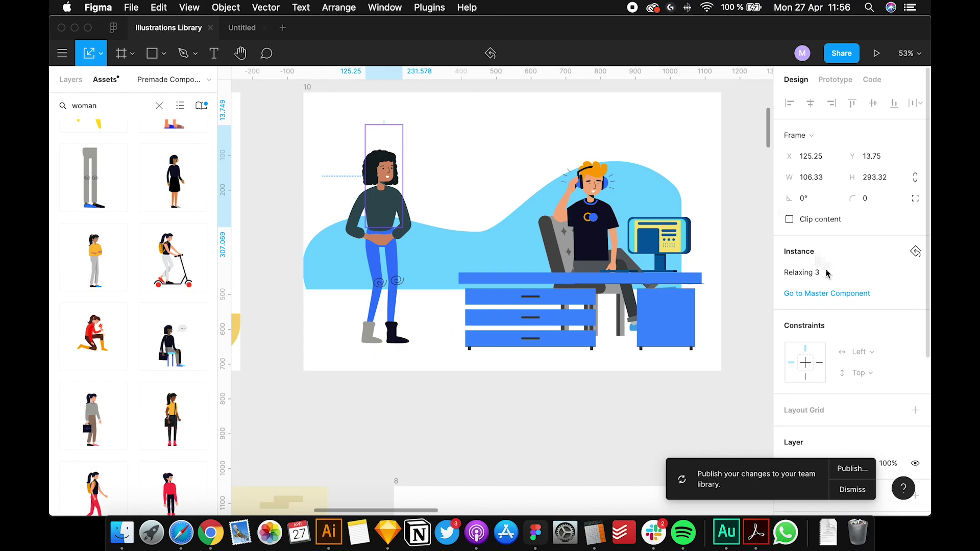
pyautogui.click(817, 272)
pyautogui.click(714, 169)
pyautogui.click(470, 431)
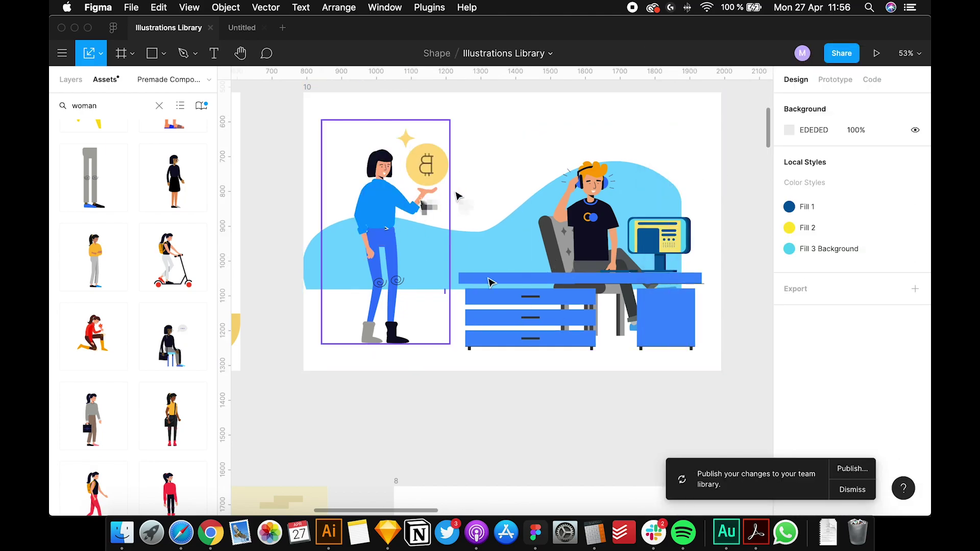
# Swap the Avatar instance inside frame 7's picture frame for Avatars 24
pyautogui.scroll(-10, 436, 187)
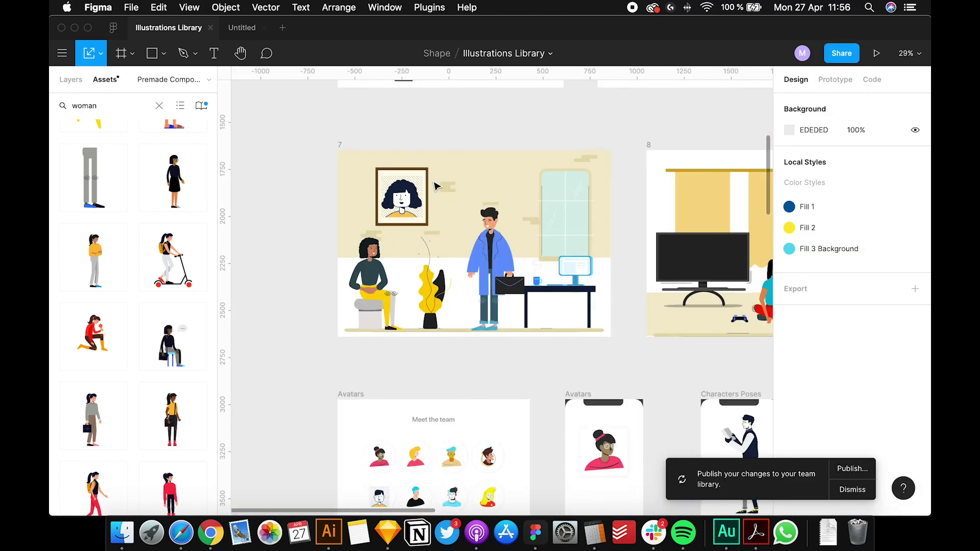
pyautogui.scroll(5, 437, 186)
pyautogui.scroll(-4, 447, 261)
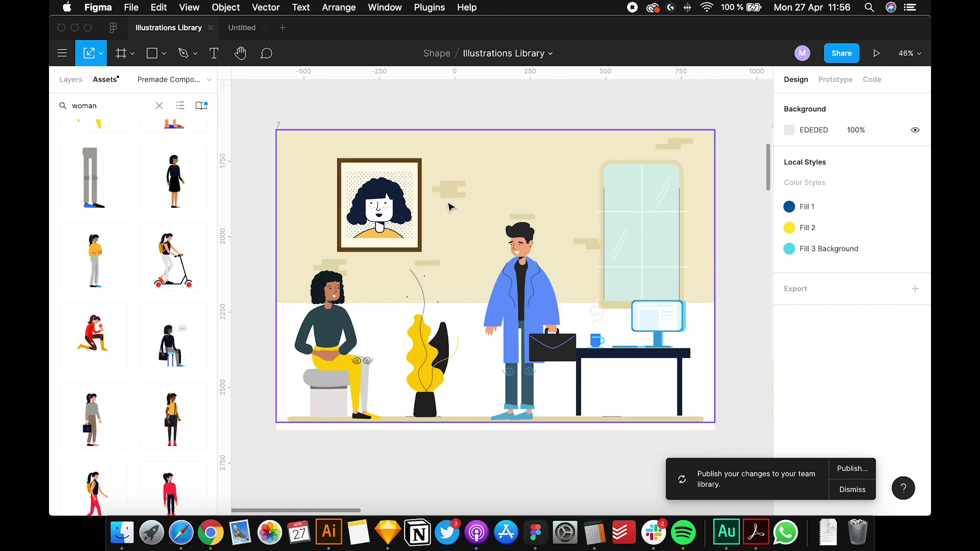
pyautogui.click(393, 226)
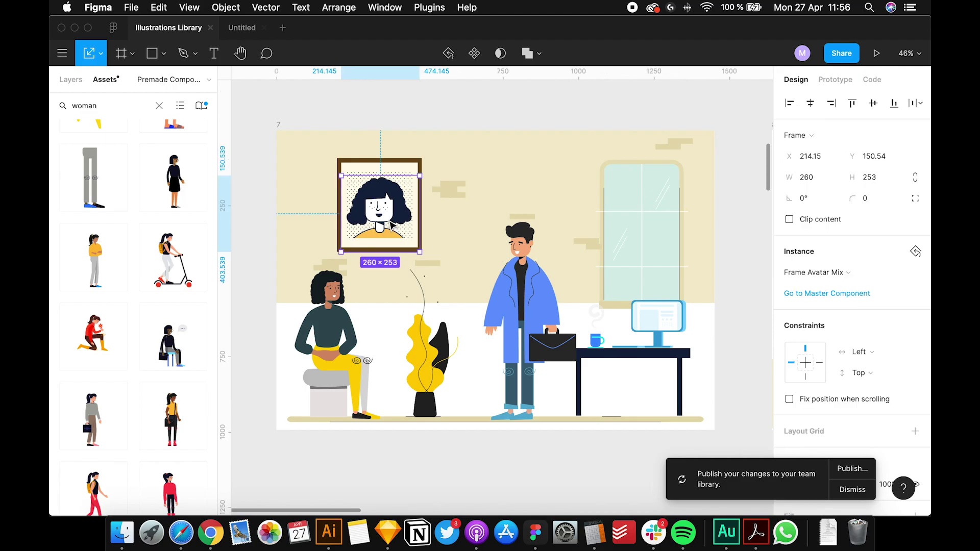
pyautogui.click(383, 220)
pyautogui.doubleClick(386, 211)
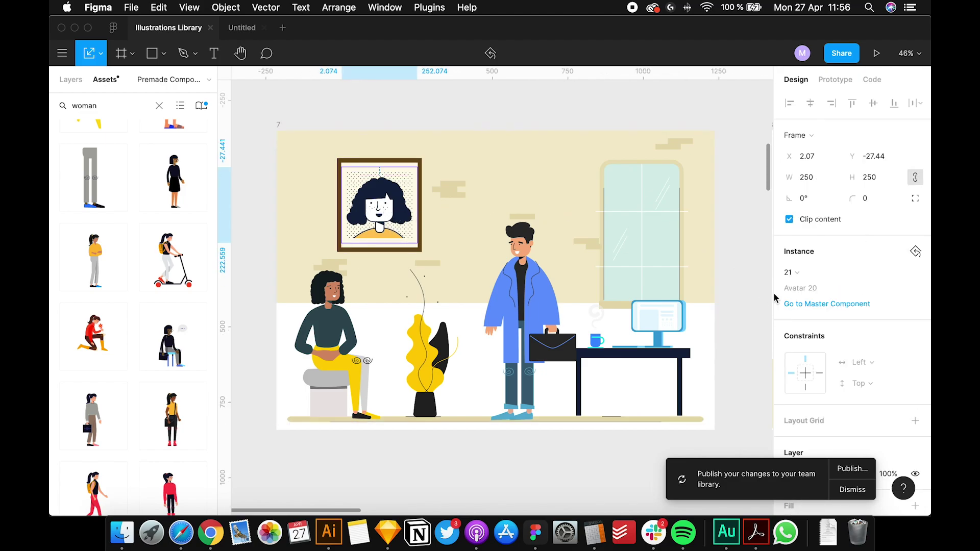
pyautogui.click(801, 277)
pyautogui.moveTo(818, 120)
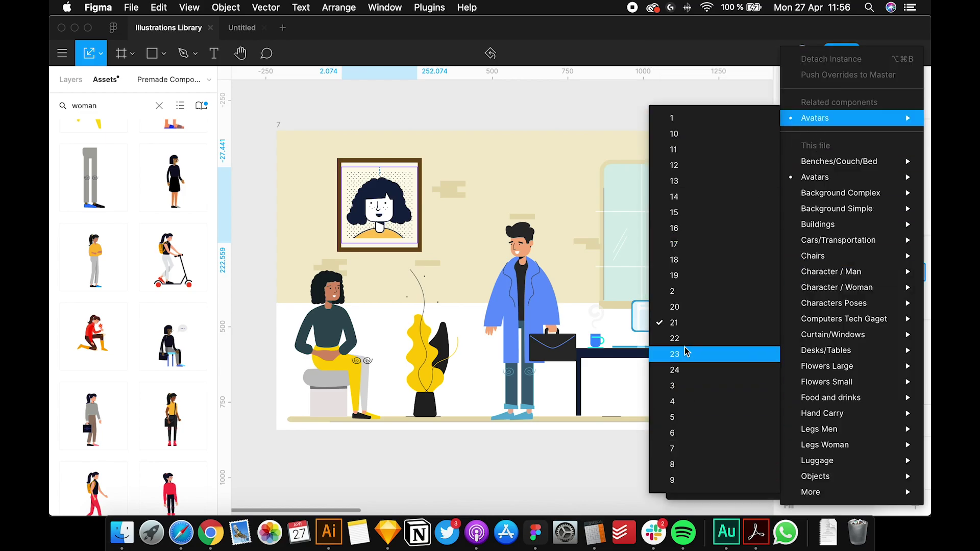
pyautogui.click(688, 370)
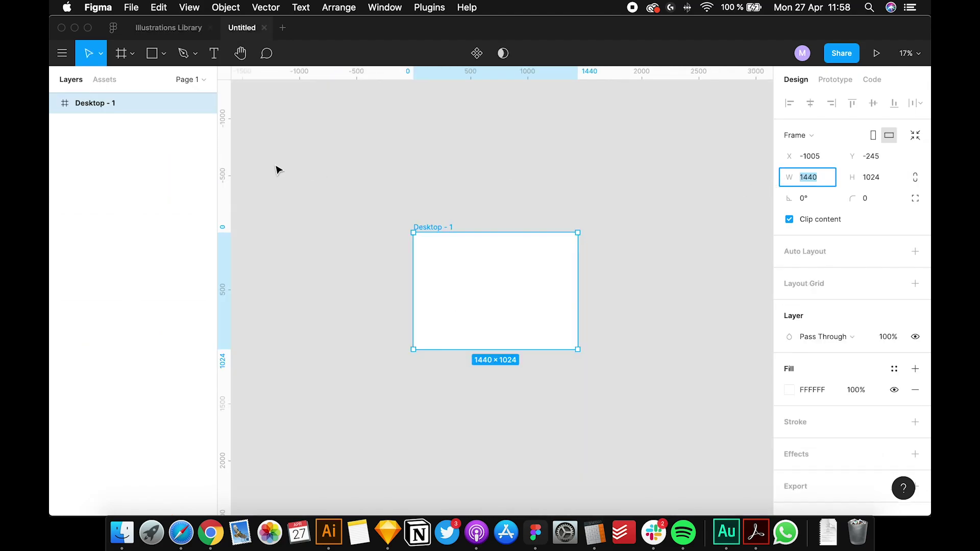
# Deselect the Desktop - 1 frame in the Untitled draft
pyautogui.click(276, 170)
pyautogui.scroll(5, 534, 323)
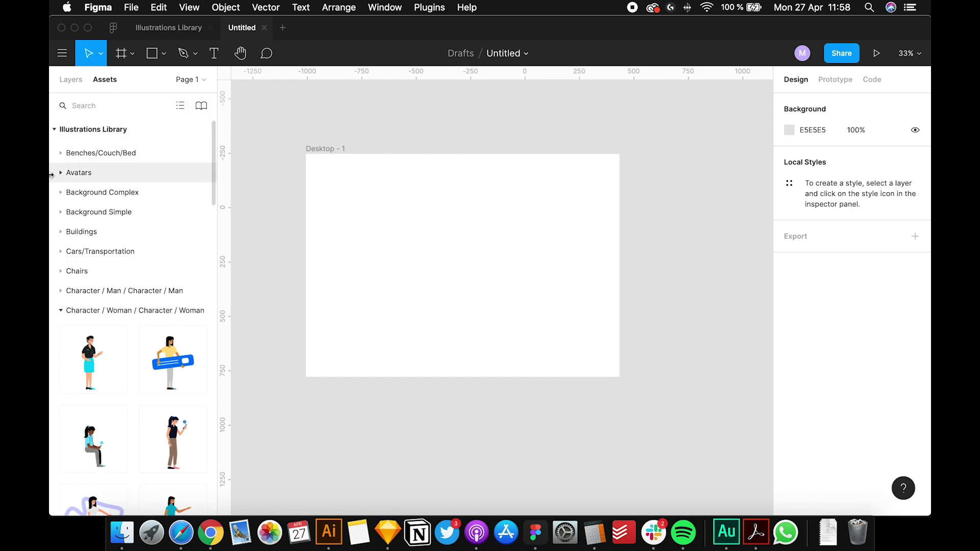
pyautogui.click(201, 108)
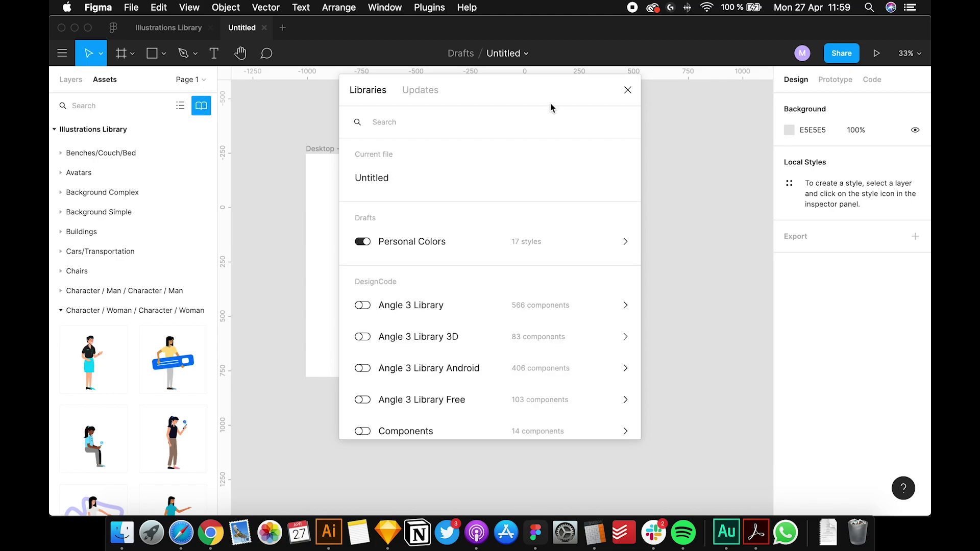
pyautogui.scroll(-10, 472, 275)
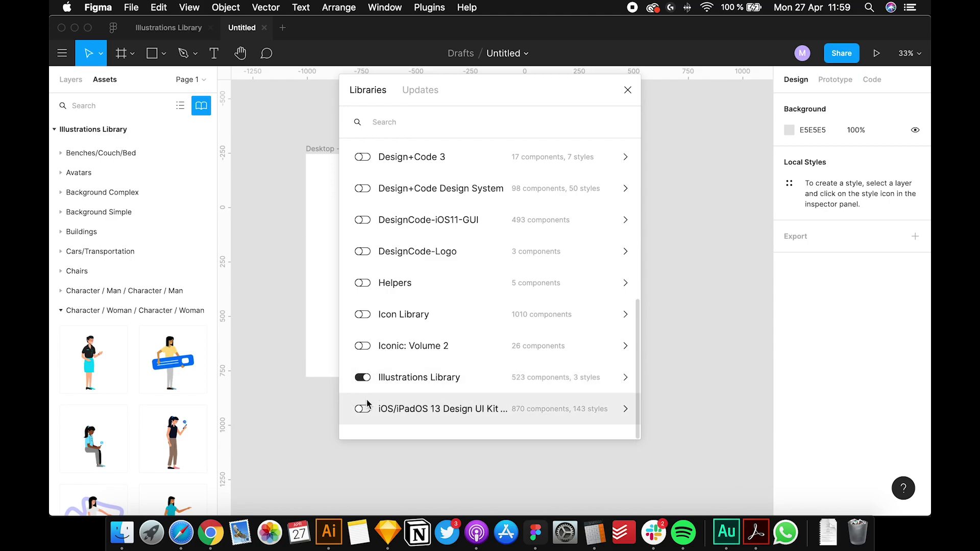
pyautogui.click(360, 378)
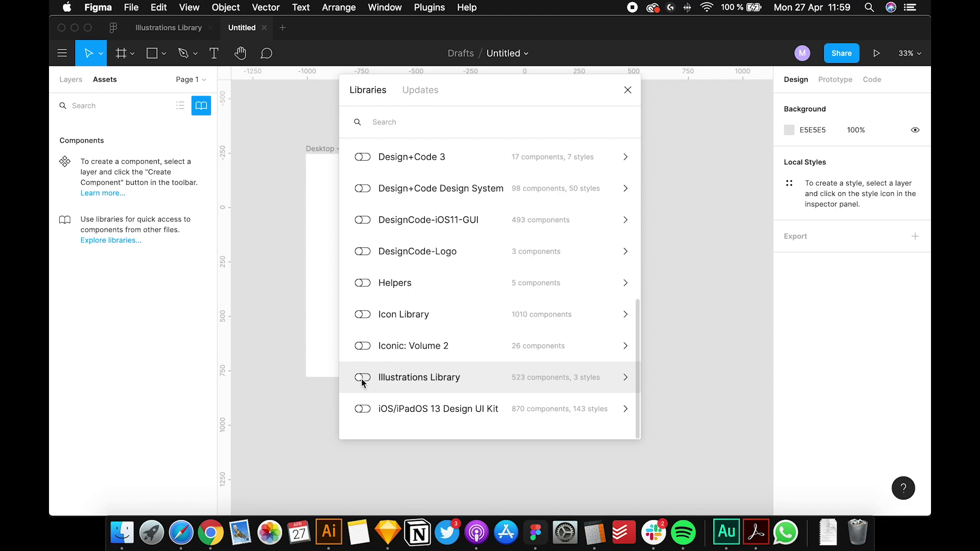
pyautogui.click(363, 377)
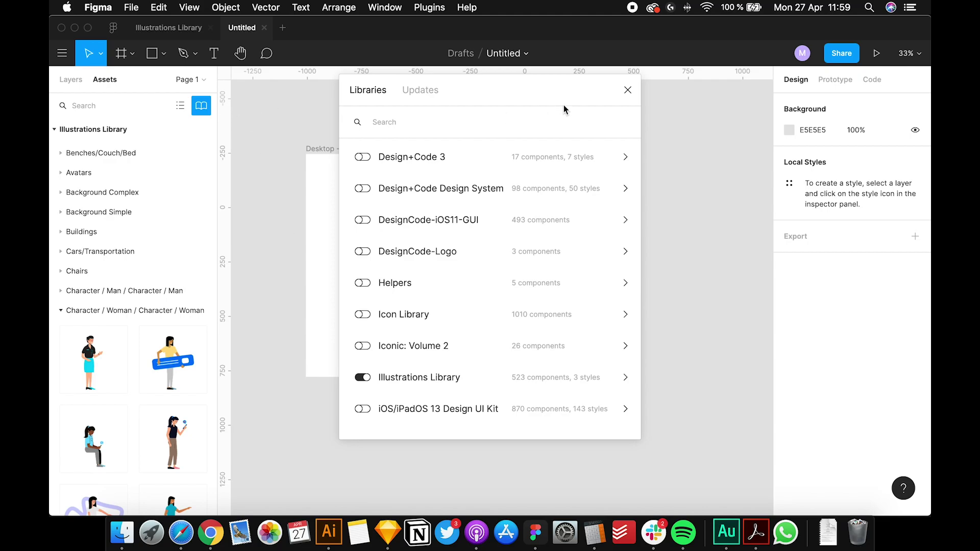
# Drag the Simple 13 mountain from Background Simple into the Desktop - 1 frame
pyautogui.click(627, 91)
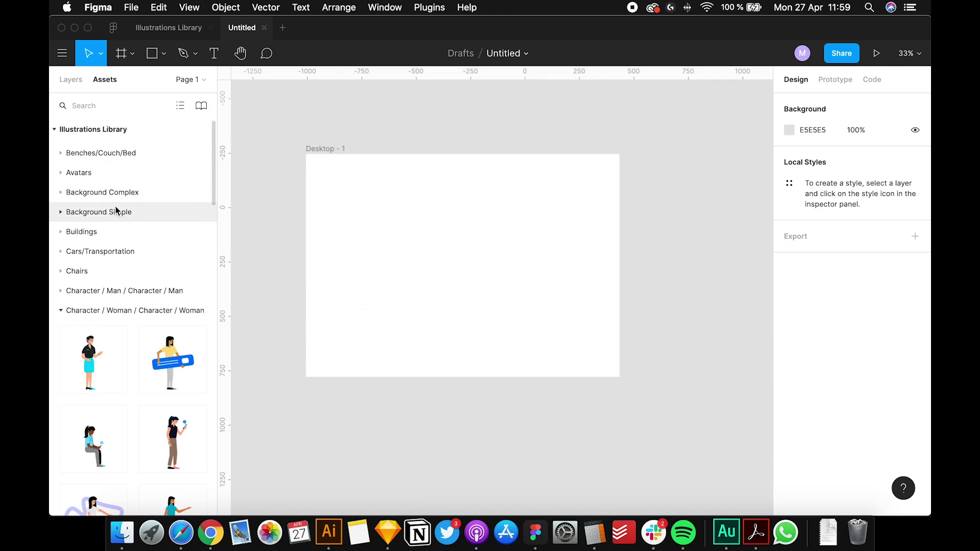
pyautogui.click(102, 212)
pyautogui.scroll(-5, 158, 373)
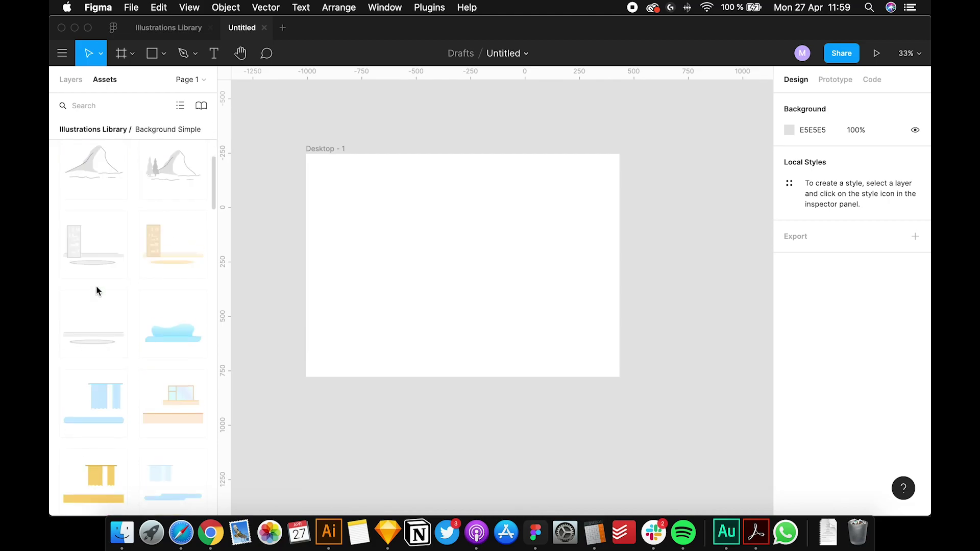
pyautogui.scroll(2, 97, 286)
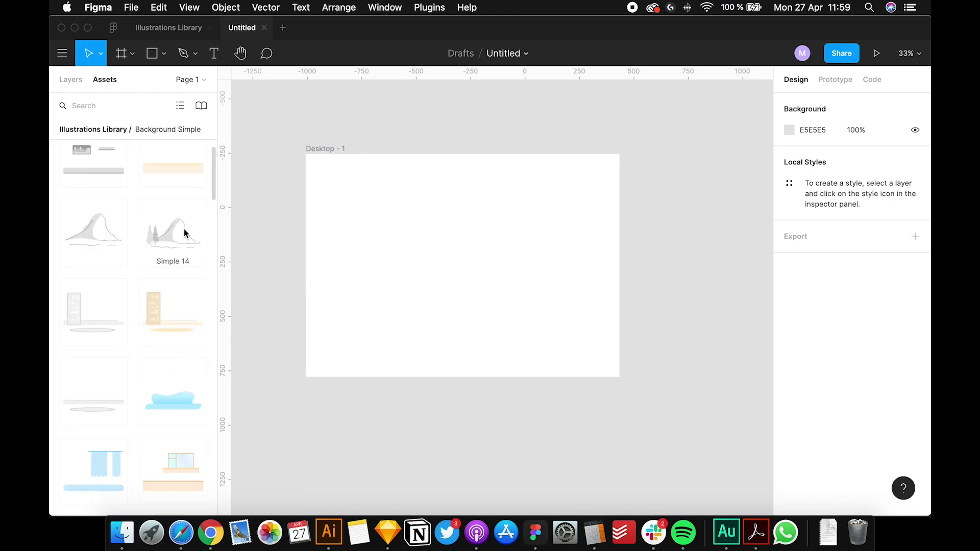
pyautogui.moveTo(83, 234); pyautogui.dragTo(406, 280)
# Add Car 7 from Cars/Transportation over the mountain and swap it to the blue Car 4
pyautogui.click(82, 129)
pyautogui.press('Escape')
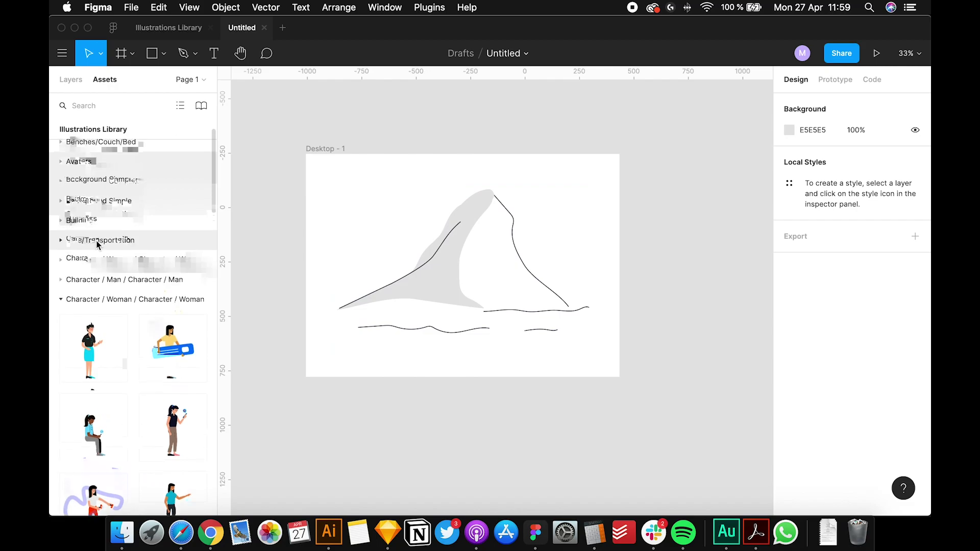
pyautogui.click(60, 241)
pyautogui.scroll(-10, 153, 358)
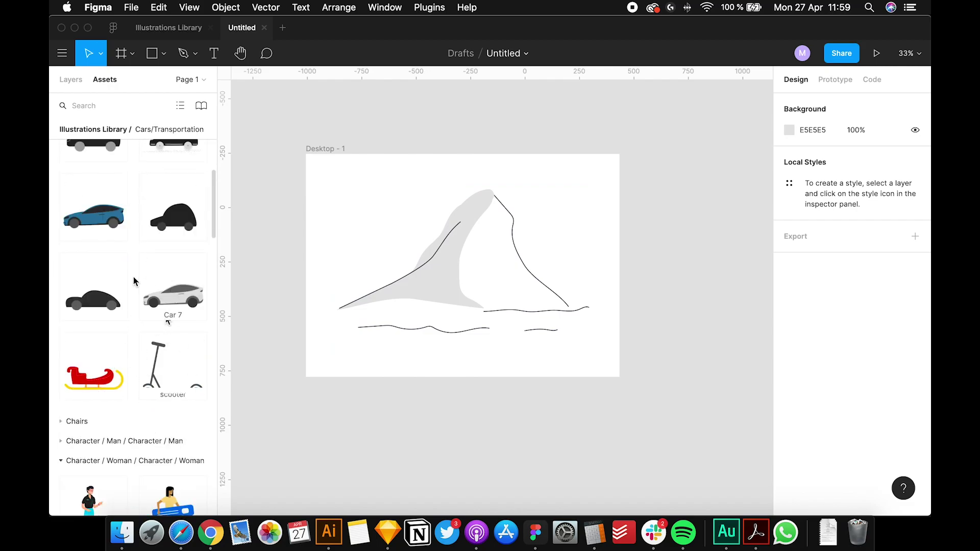
pyautogui.moveTo(169, 295); pyautogui.dragTo(525, 322)
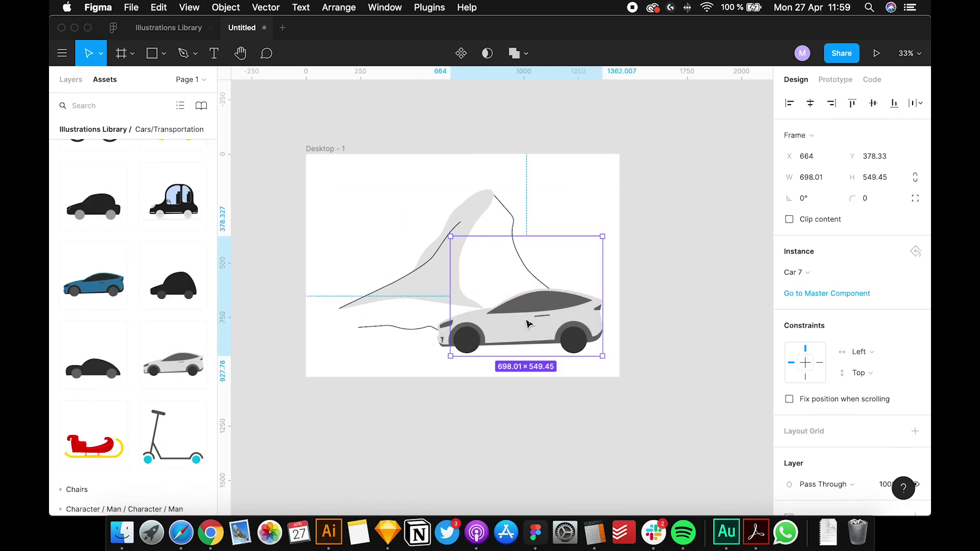
pyautogui.click(797, 273)
pyautogui.press('Escape')
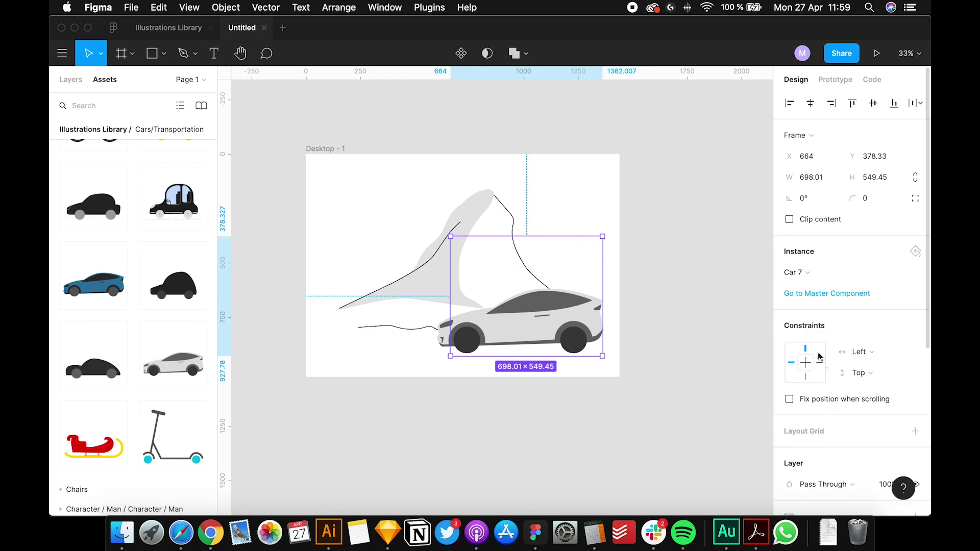
# Place a map-holding woman character left of the car and shift the car further left
pyautogui.scroll(-6, 184, 301)
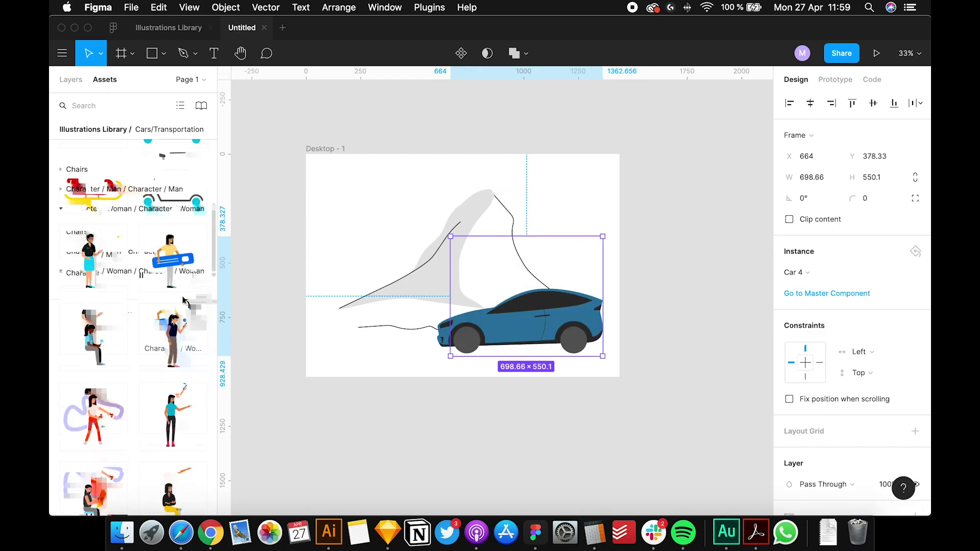
pyautogui.scroll(-10, 184, 302)
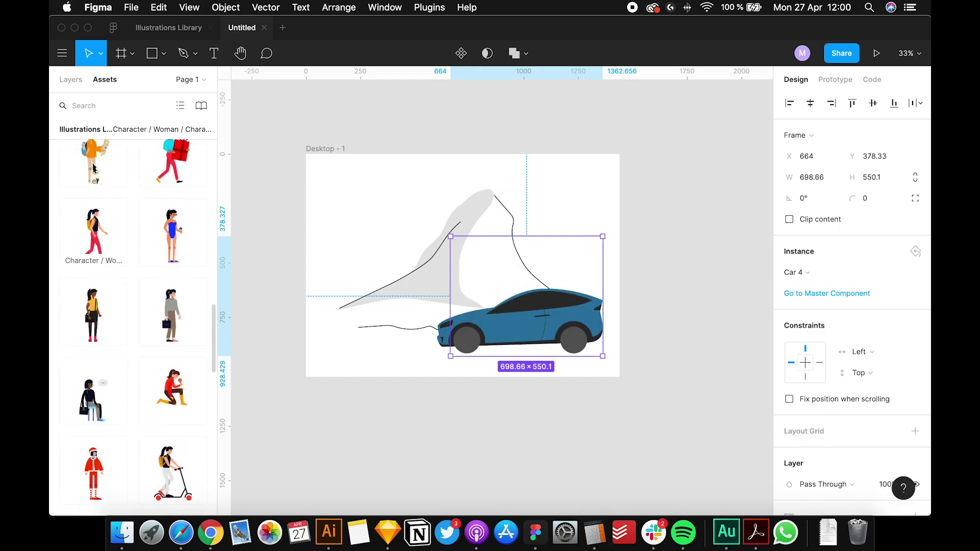
pyautogui.moveTo(93, 167); pyautogui.dragTo(371, 291)
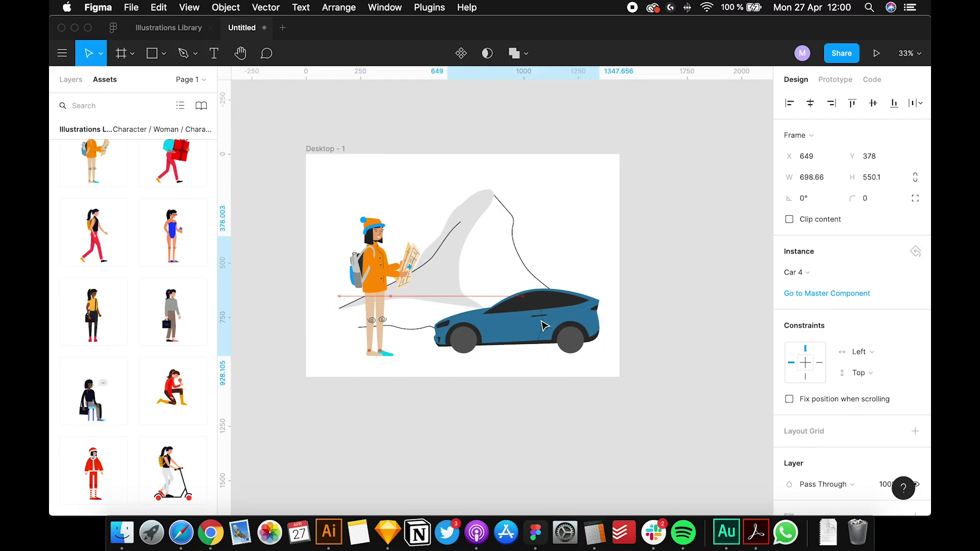
pyautogui.moveTo(558, 321); pyautogui.dragTo(545, 347)
pyautogui.press('Tab')
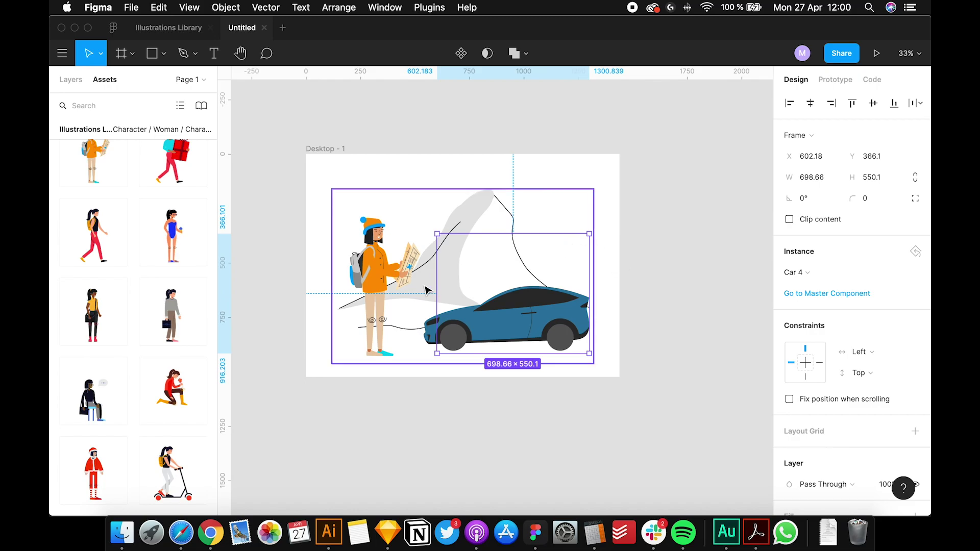
# Scale the woman character down proportionally to about 254 × 445
pyautogui.click(396, 309)
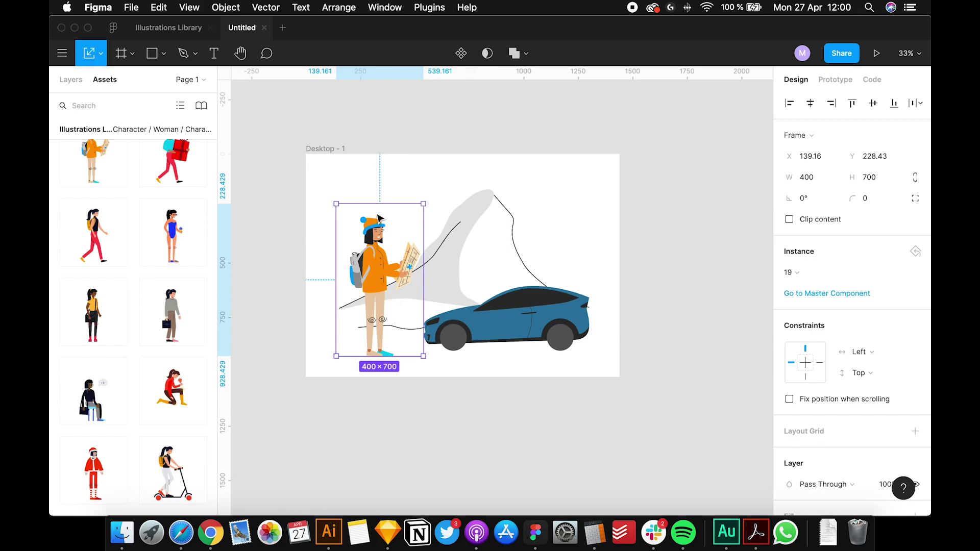
pyautogui.moveTo(378, 204); pyautogui.dragTo(378, 250)
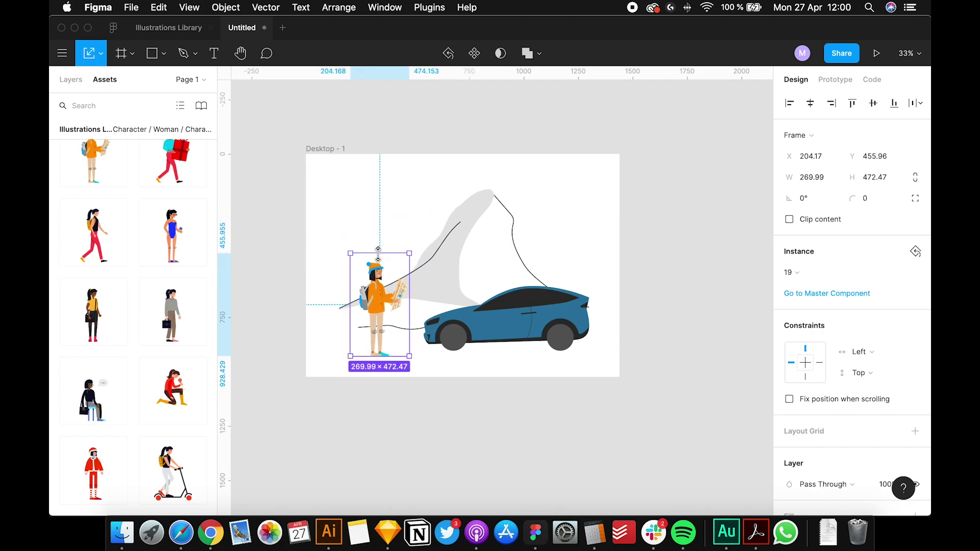
pyautogui.moveTo(378, 254); pyautogui.dragTo(378, 259)
pyautogui.click(394, 401)
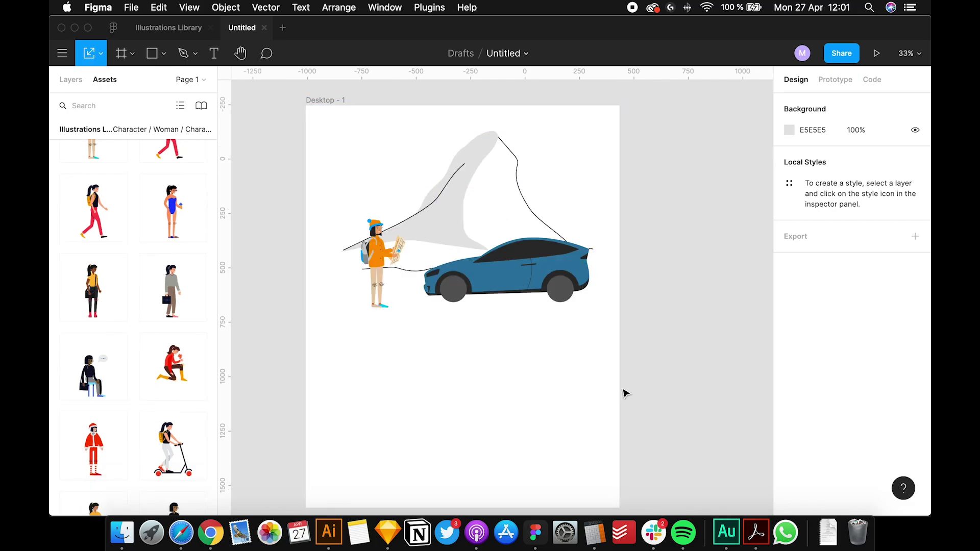
# Swap the blue car for the black Car 1
pyautogui.click(533, 267)
pyautogui.click(807, 272)
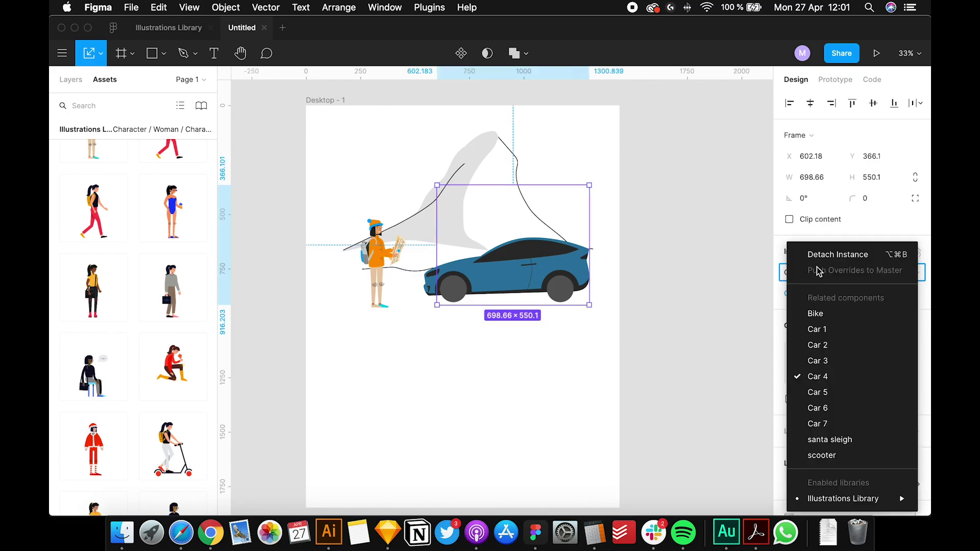
pyautogui.press('Escape')
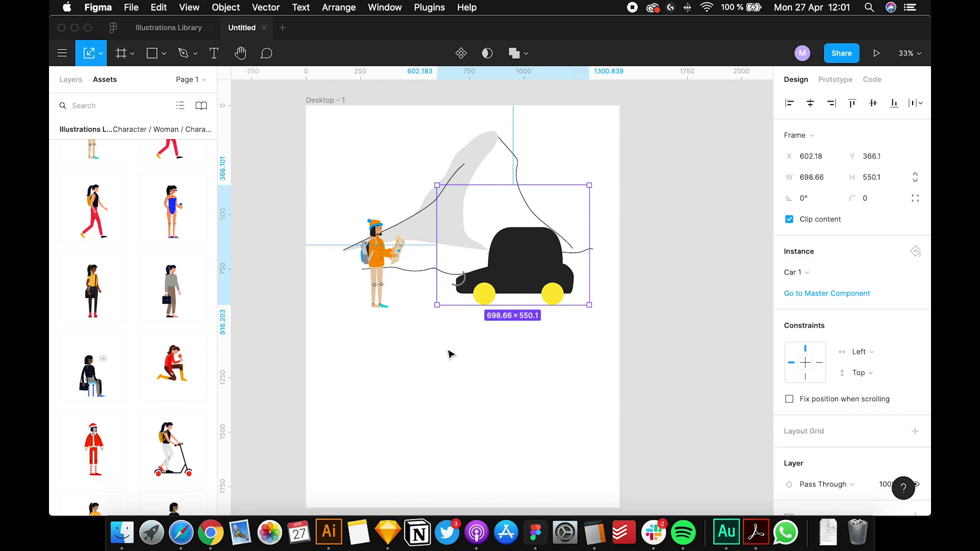
# Swap the mountain background for Background Simple's Simple 14 with trees
pyautogui.click(448, 178)
pyautogui.click(823, 273)
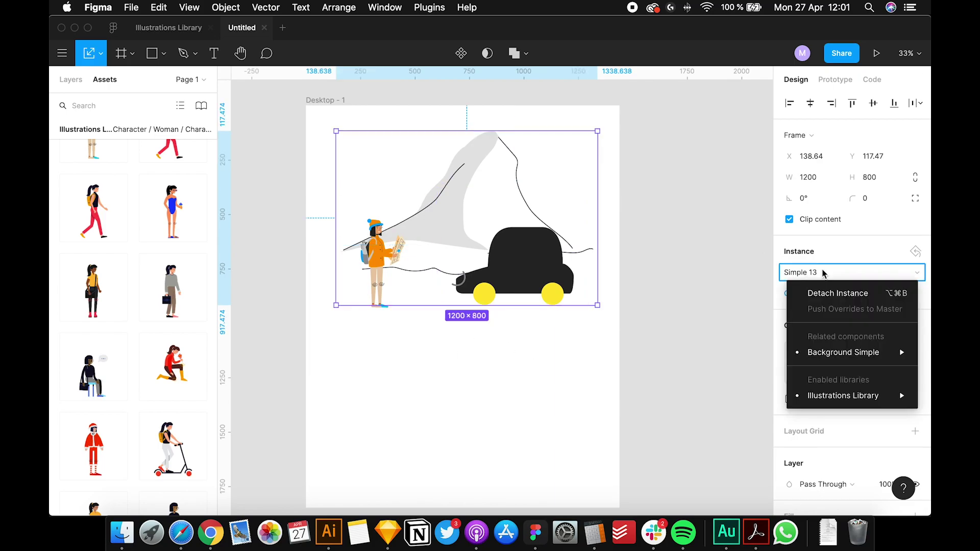
pyautogui.moveTo(846, 356)
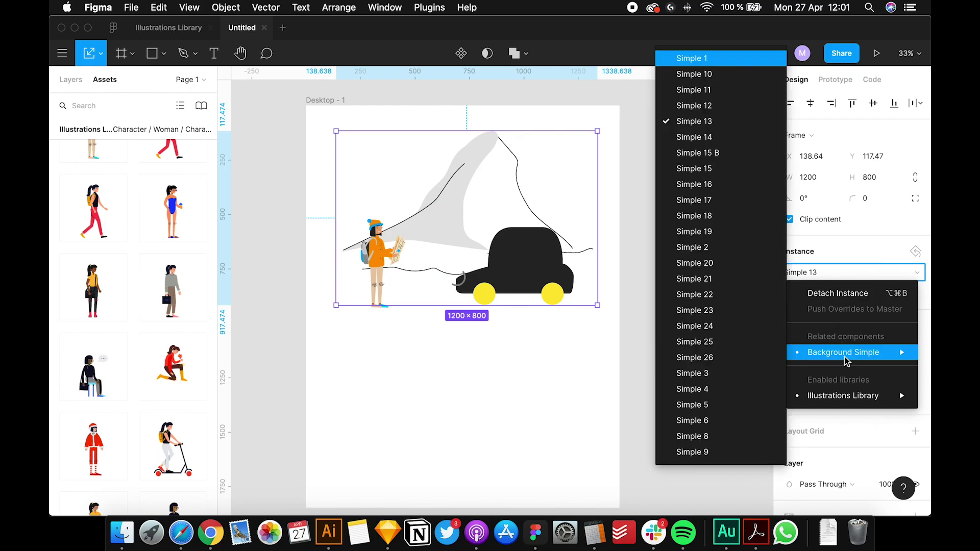
pyautogui.click(694, 138)
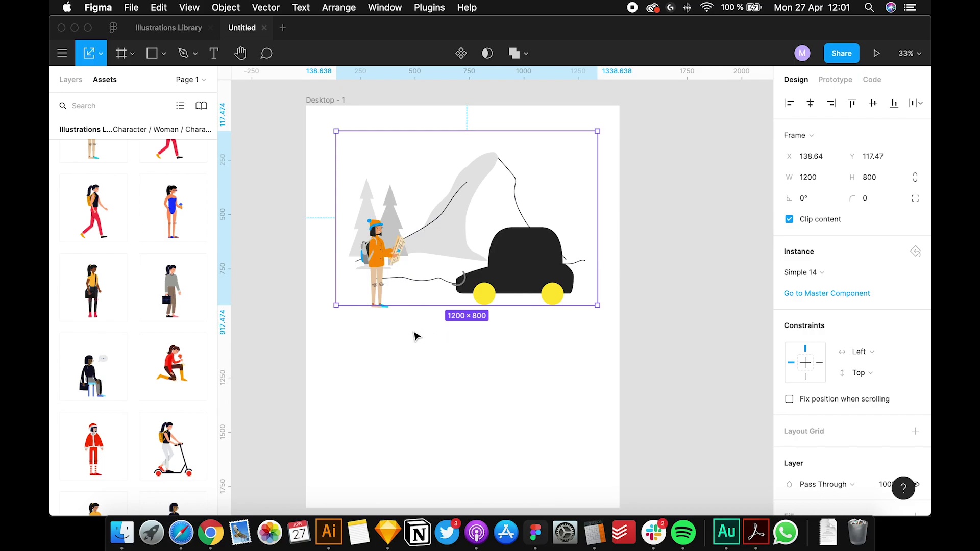
pyautogui.click(447, 398)
# Swap the woman character for the Big Plant 10 illustration from Flowers Large
pyautogui.scroll(-3, 363, 114)
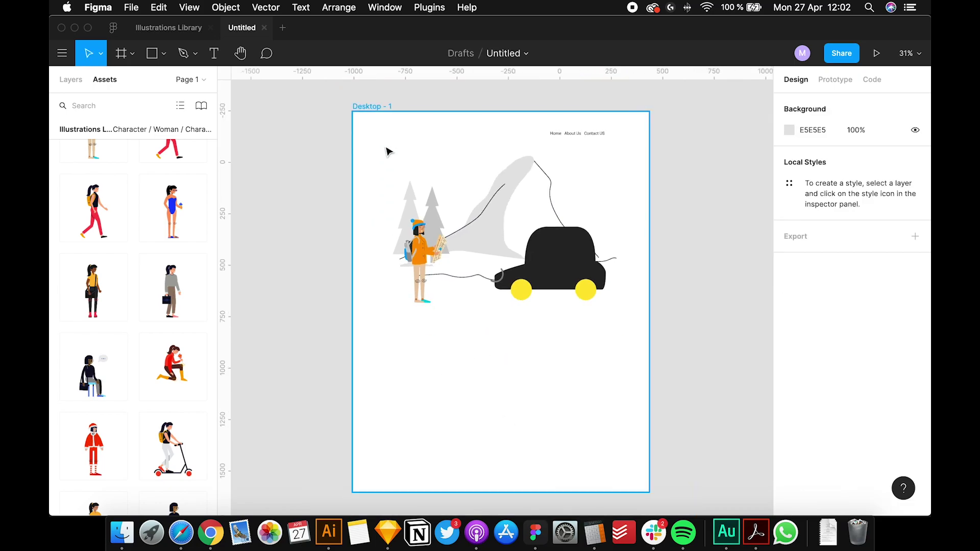
pyautogui.scroll(5, 472, 234)
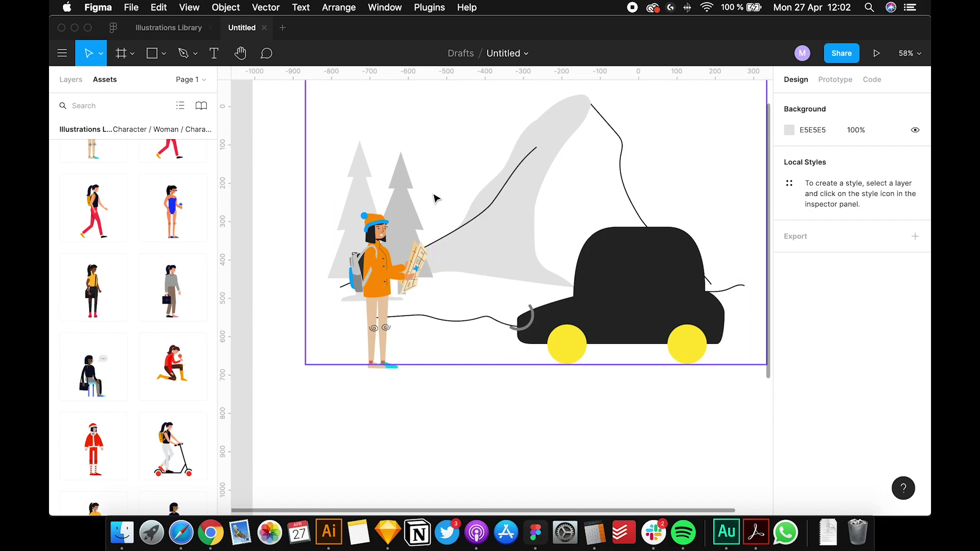
pyautogui.click(390, 257)
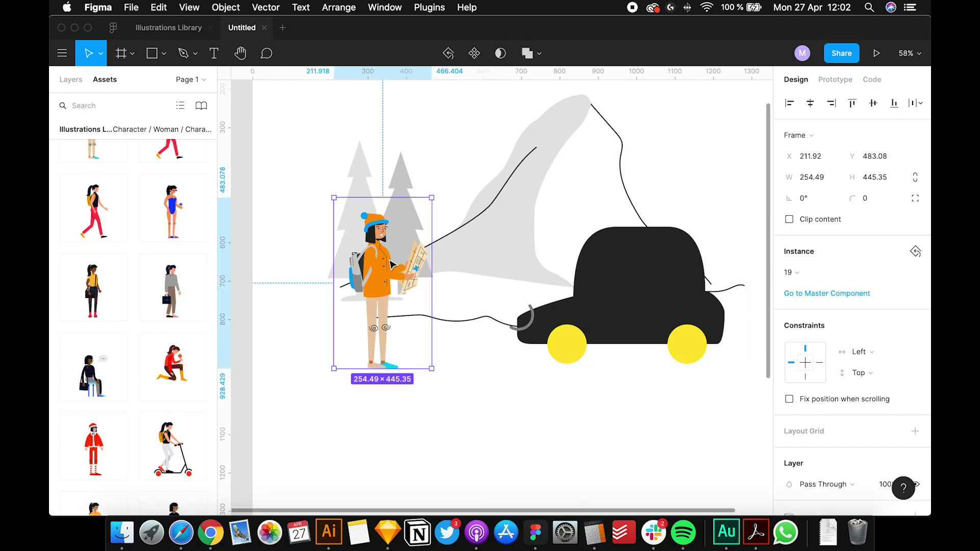
pyautogui.doubleClick(390, 262)
pyautogui.click(474, 403)
pyautogui.click(390, 307)
pyautogui.click(809, 274)
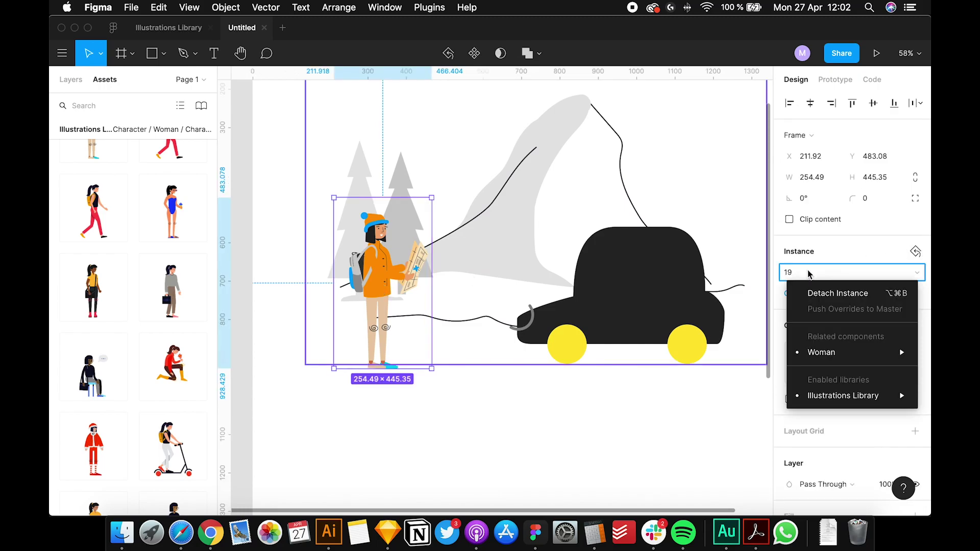
pyautogui.moveTo(842, 396)
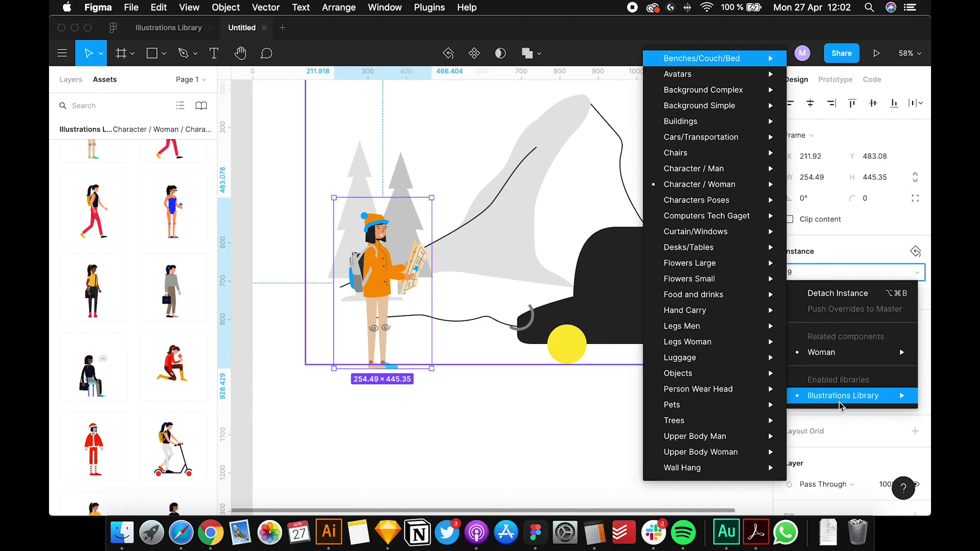
pyautogui.moveTo(742, 396)
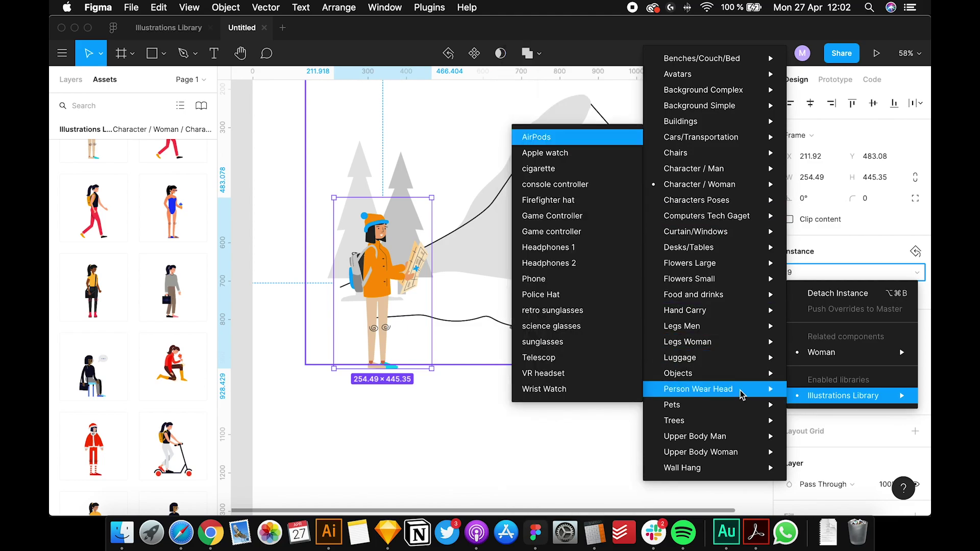
pyautogui.moveTo(725, 205)
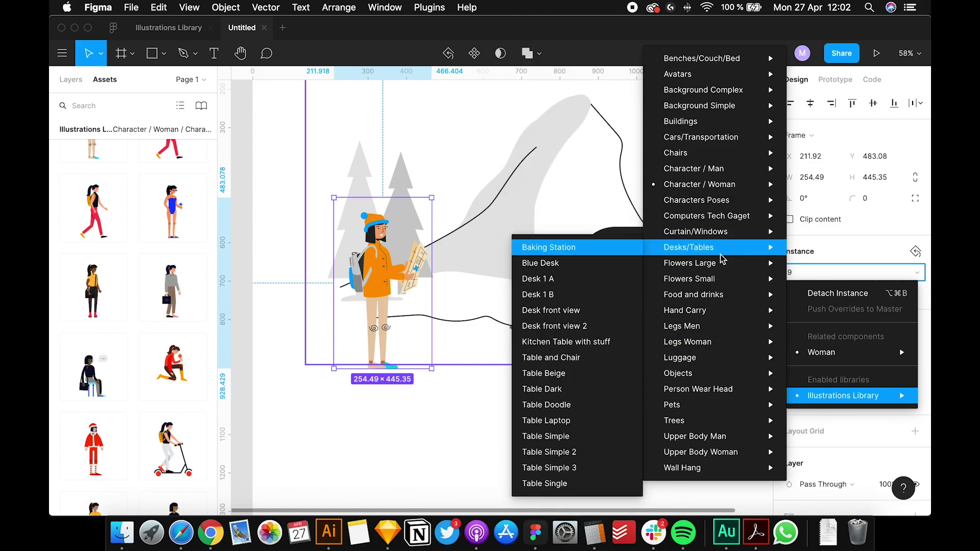
pyautogui.moveTo(719, 263)
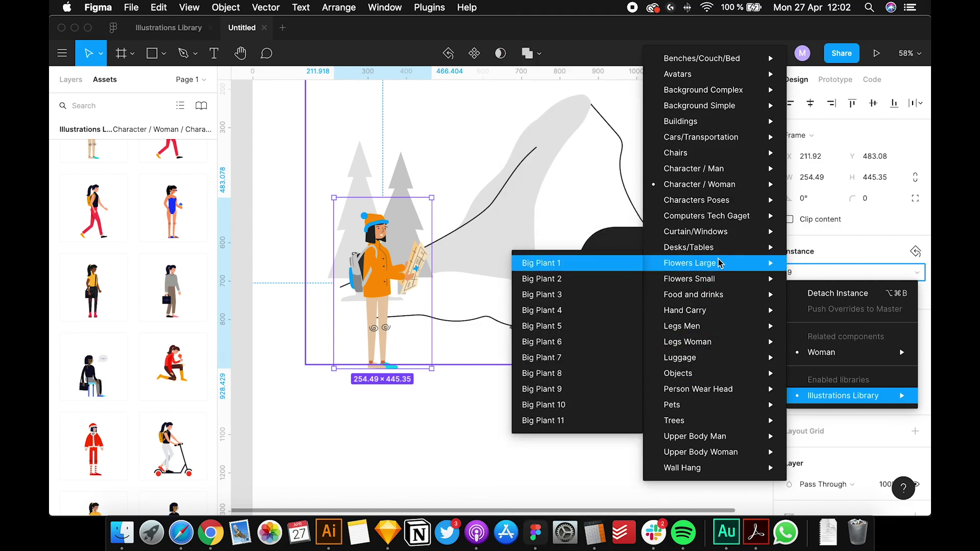
pyautogui.click(562, 405)
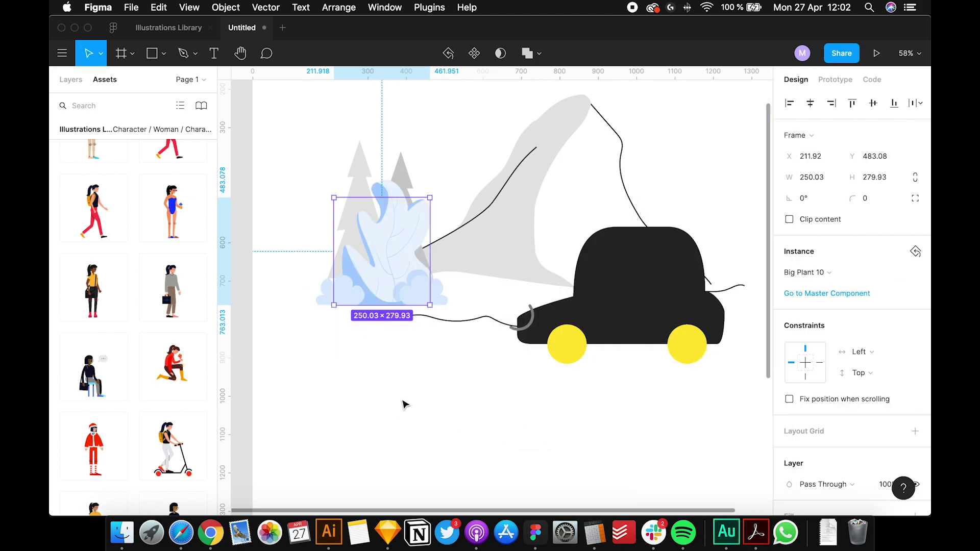
# Move the Big Plant 10 slightly down and left, leaving its component unchanged
pyautogui.moveTo(370, 259); pyautogui.dragTo(366, 298)
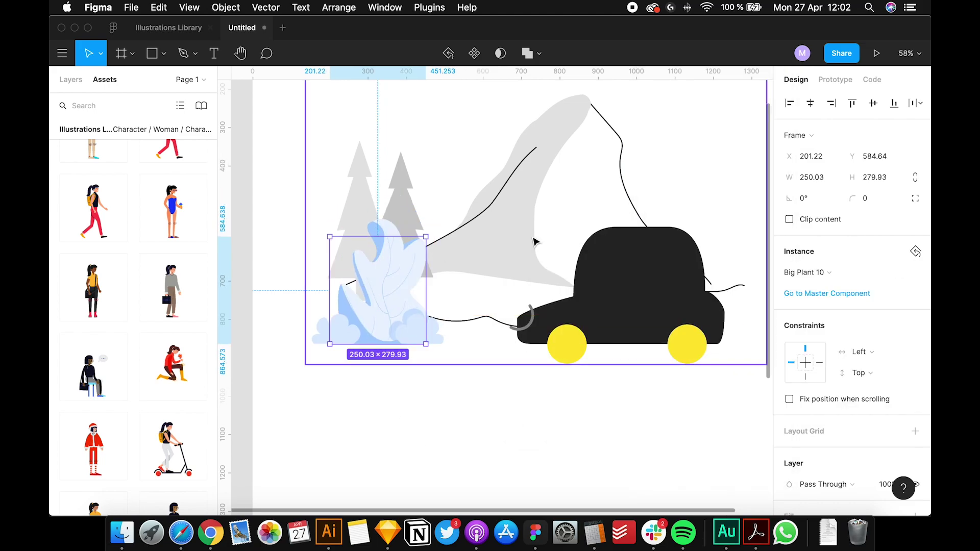
pyautogui.click(834, 280)
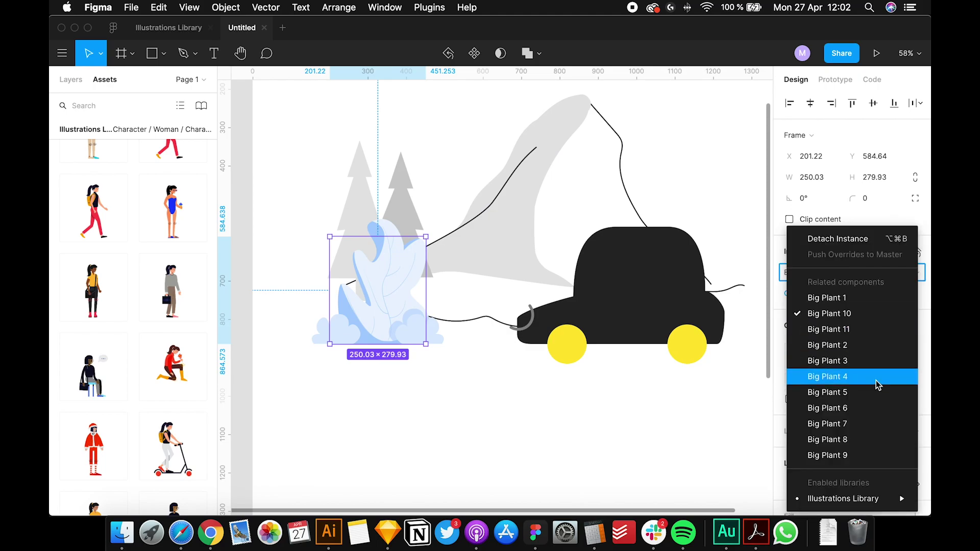
pyautogui.moveTo(862, 501)
pyautogui.moveTo(690, 462)
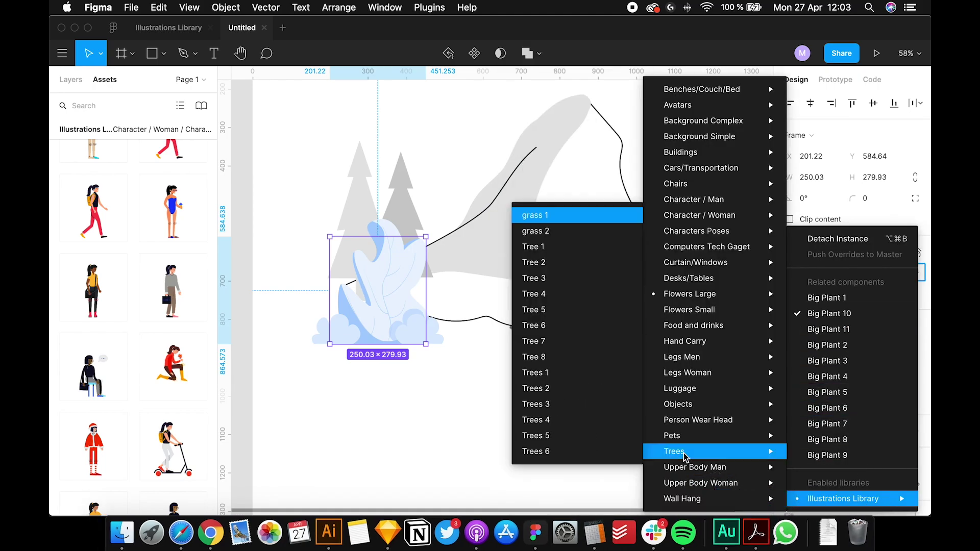
pyautogui.press('Escape')
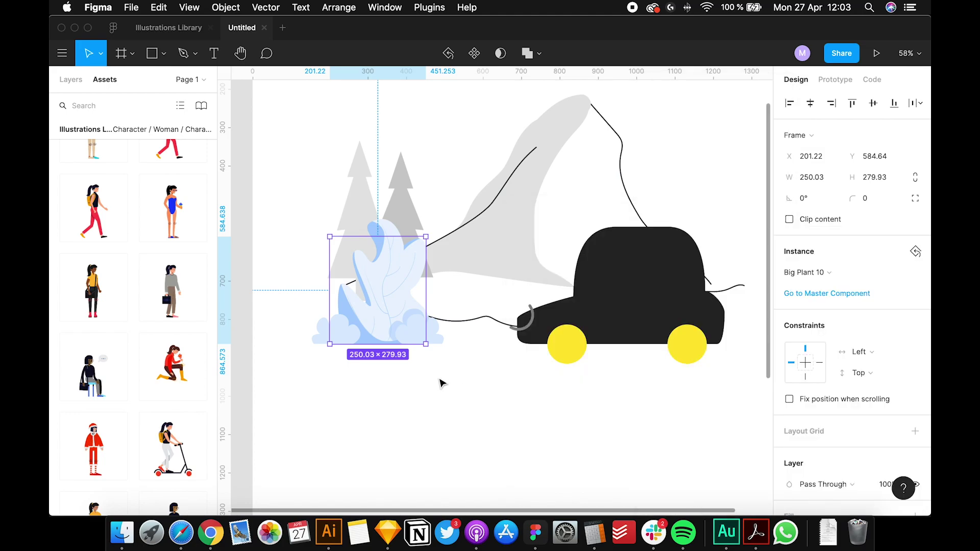
# Move the Trees 2 row left and replace the car with a Bike positioned on the path
pyautogui.moveTo(456, 347); pyautogui.dragTo(407, 322)
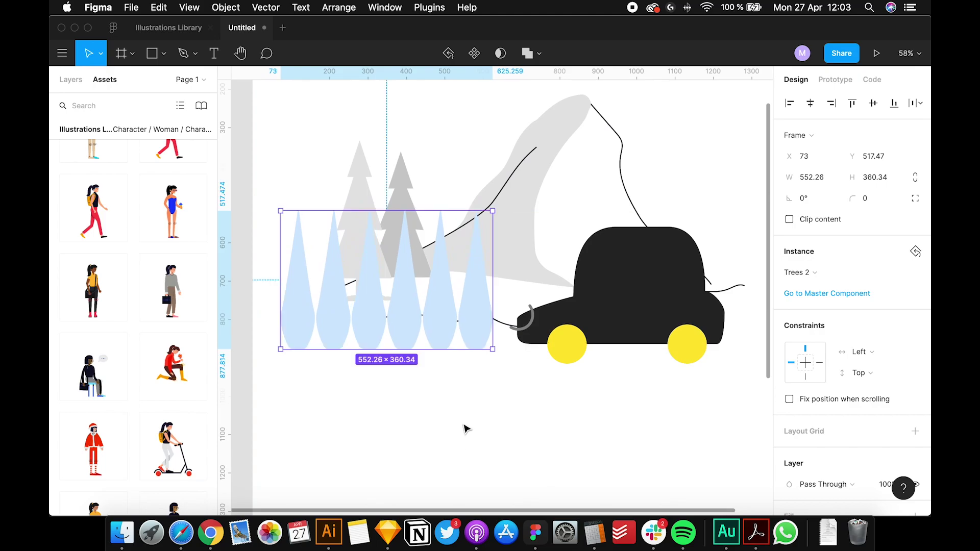
pyautogui.click(656, 302)
pyautogui.click(795, 270)
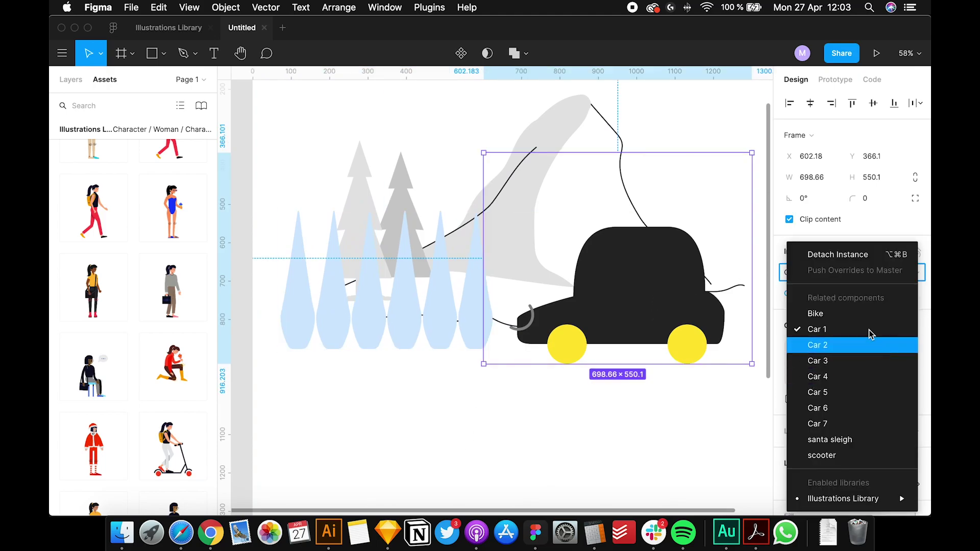
pyautogui.click(564, 487)
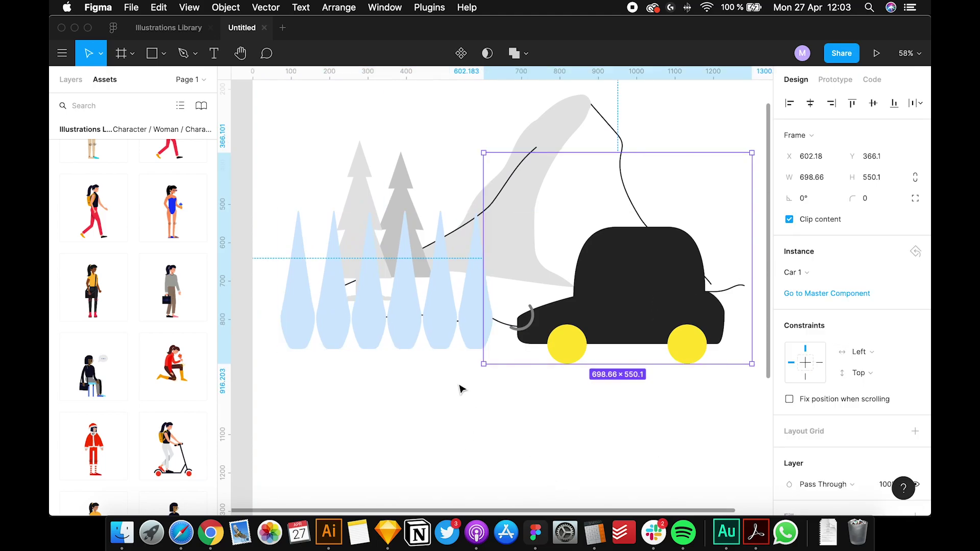
pyautogui.moveTo(572, 282); pyautogui.dragTo(624, 310)
pyautogui.scroll(-5, 509, 351)
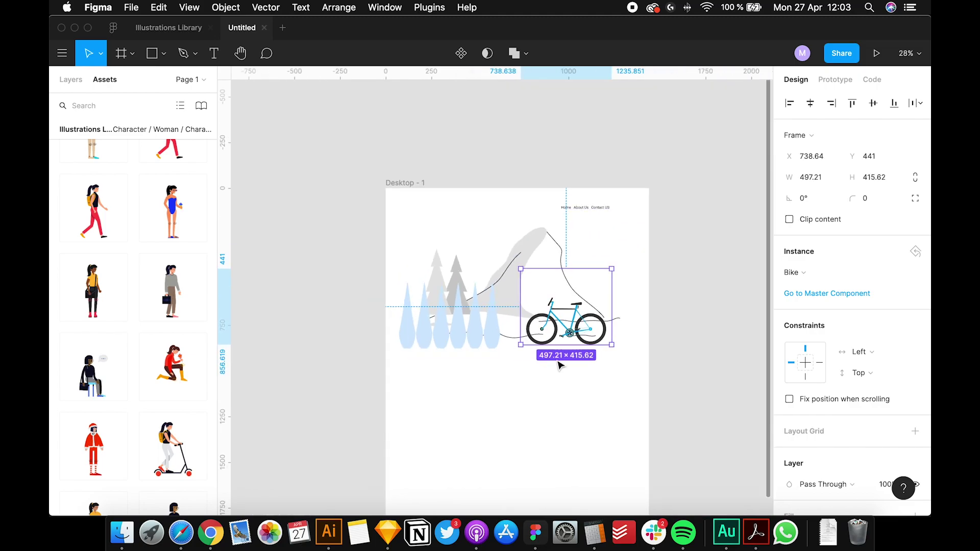
pyautogui.scroll(5, 560, 365)
pyautogui.click(560, 379)
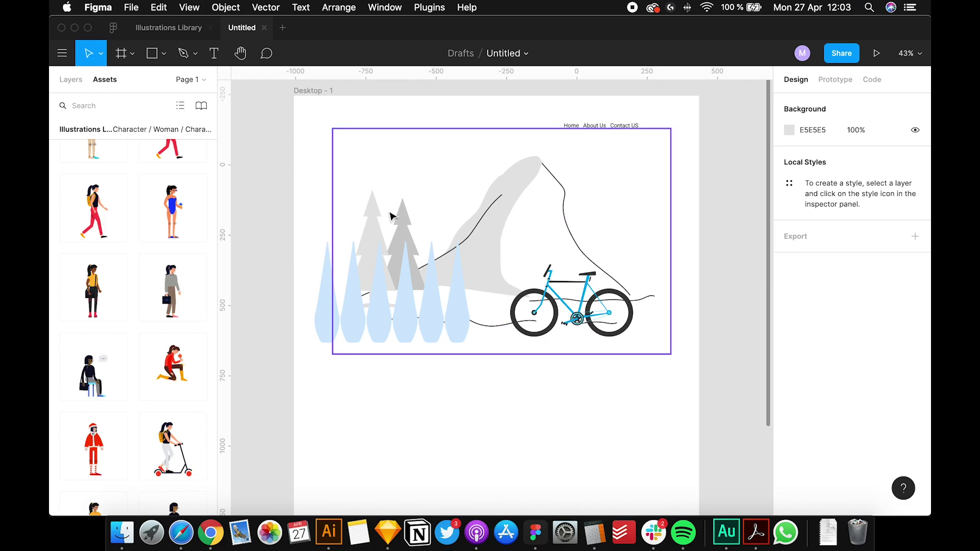
# Switch to the Illustrations Library file, pan over Premade Compositions, and clear the woman asset search
pyautogui.click(176, 29)
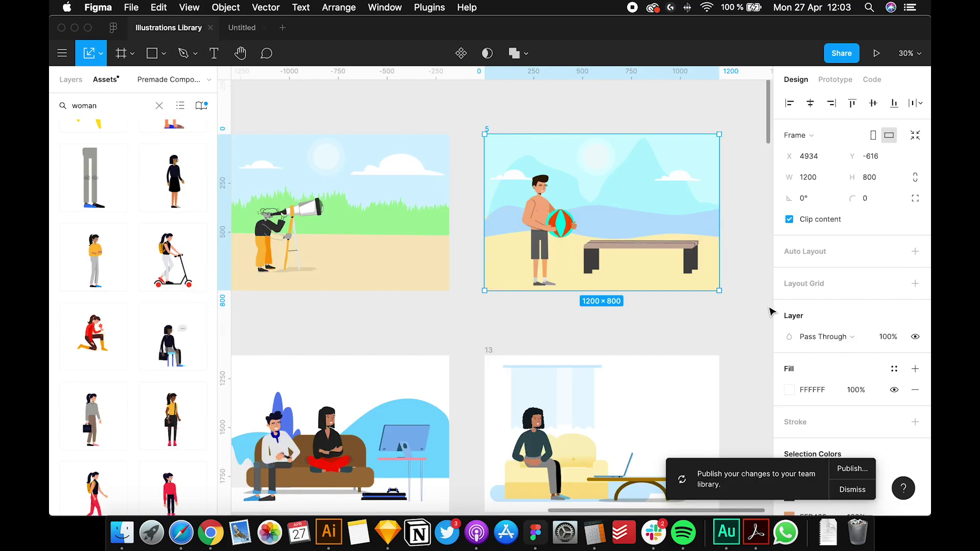
pyautogui.scroll(-5, 735, 307)
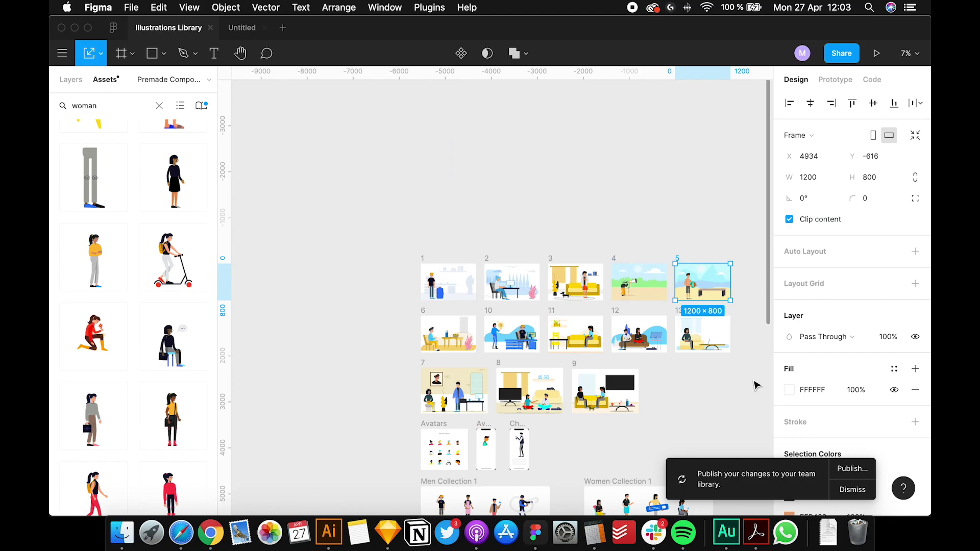
pyautogui.scroll(-5, 755, 384)
pyautogui.hscroll(4, 755, 384)
pyautogui.scroll(-10, 756, 386)
pyautogui.hscroll(1, 755, 386)
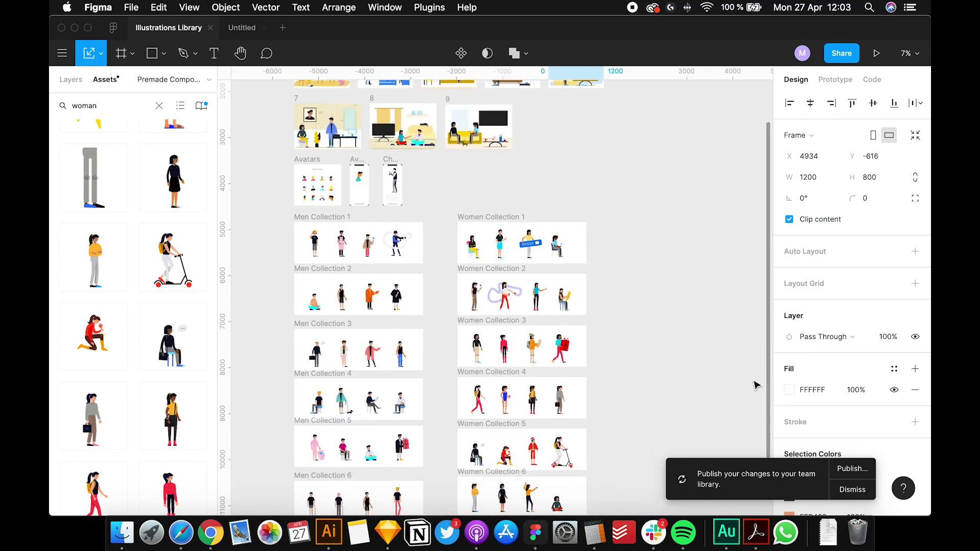
pyautogui.scroll(5, 756, 385)
pyautogui.hscroll(1, 756, 385)
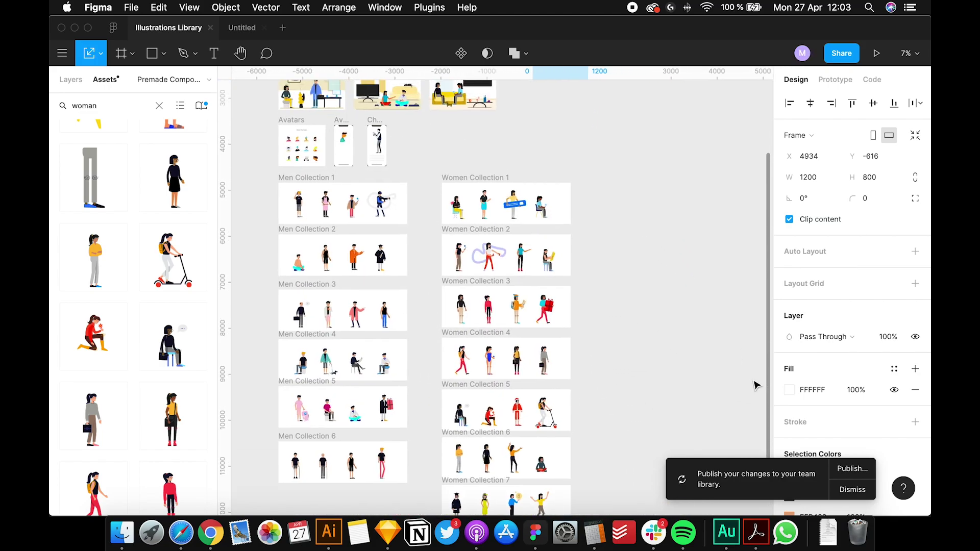
pyautogui.scroll(3, 755, 385)
pyautogui.hscroll(-3, 756, 385)
pyautogui.click(159, 106)
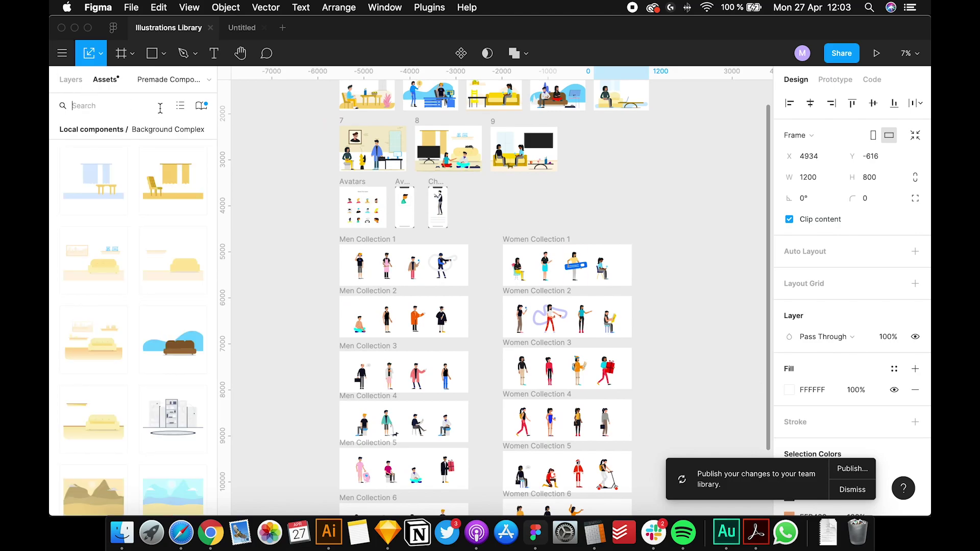
# Open the Symbols page from Layers and browse its background illustration components
pyautogui.click(71, 80)
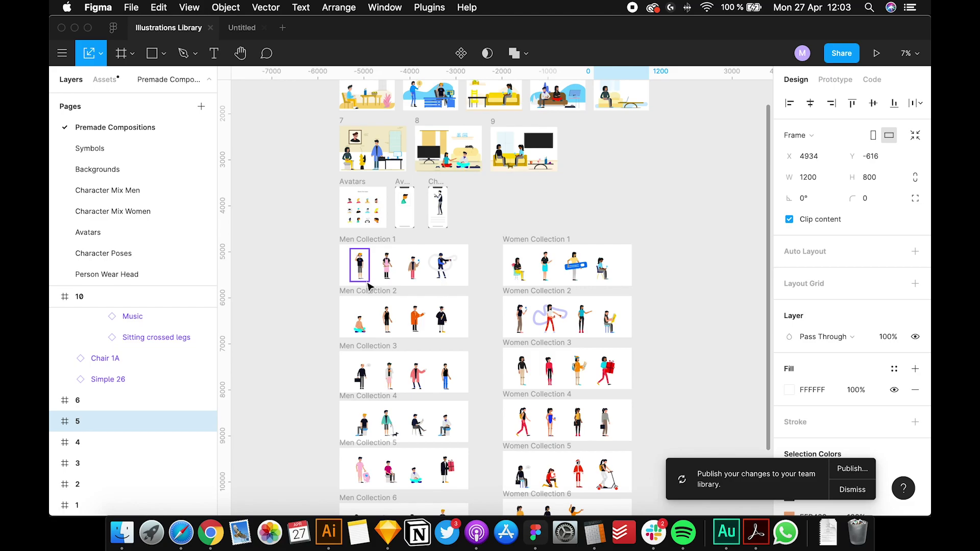
pyautogui.scroll(2, 673, 131)
pyautogui.scroll(5, 673, 131)
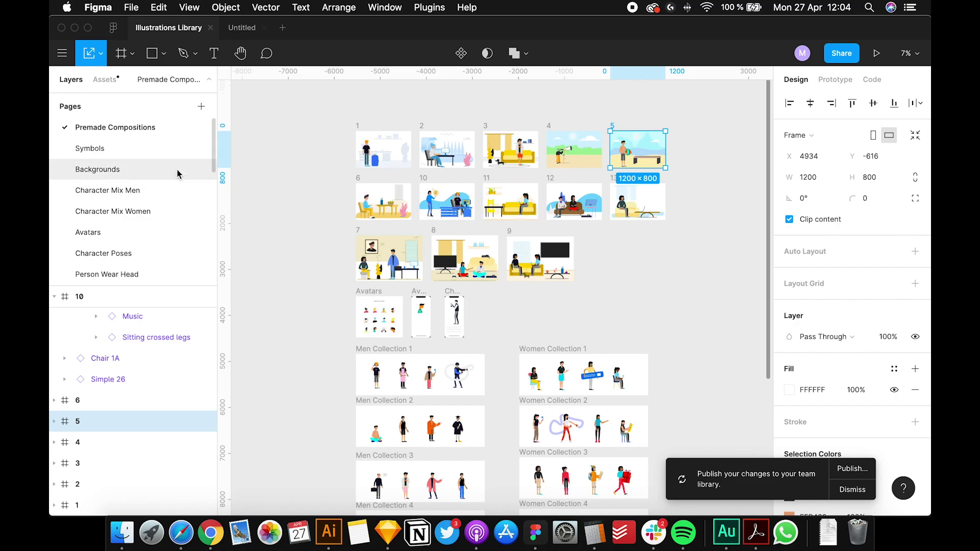
pyautogui.click(143, 147)
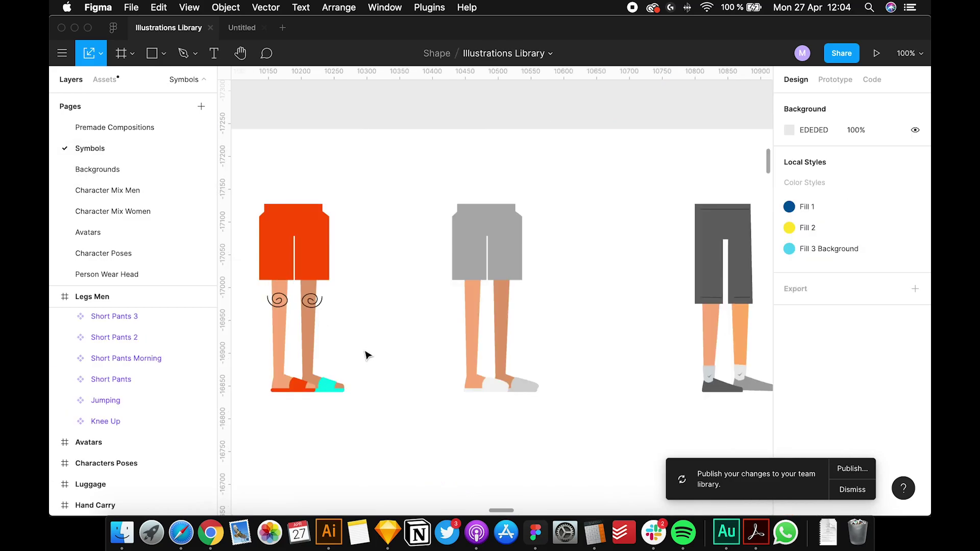
pyautogui.scroll(-15, 366, 356)
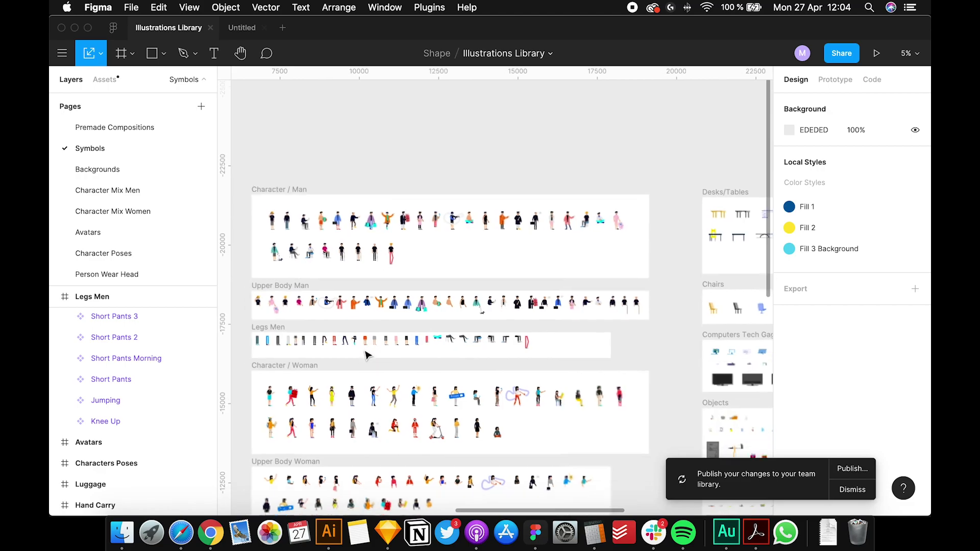
pyautogui.hscroll(-10, 366, 356)
pyautogui.scroll(-5, 367, 356)
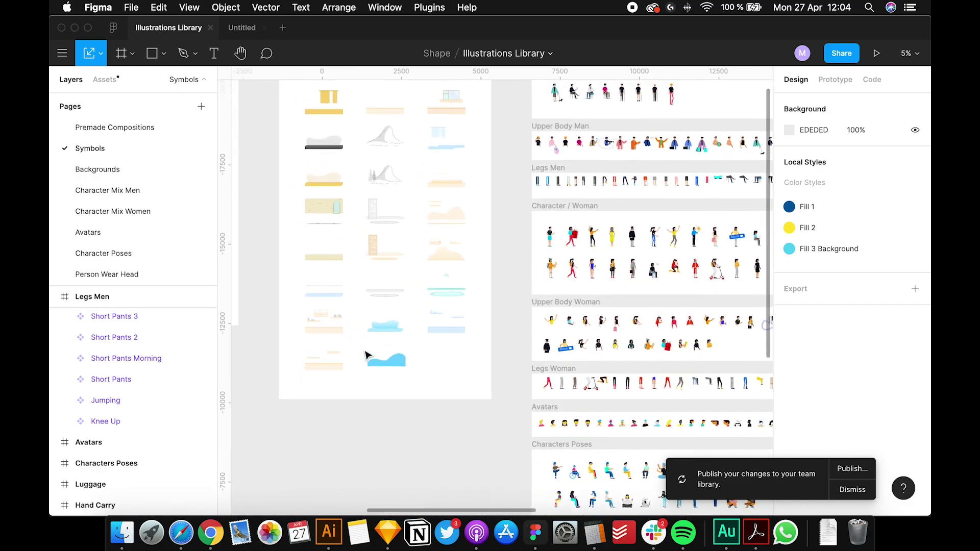
pyautogui.scroll(5, 366, 356)
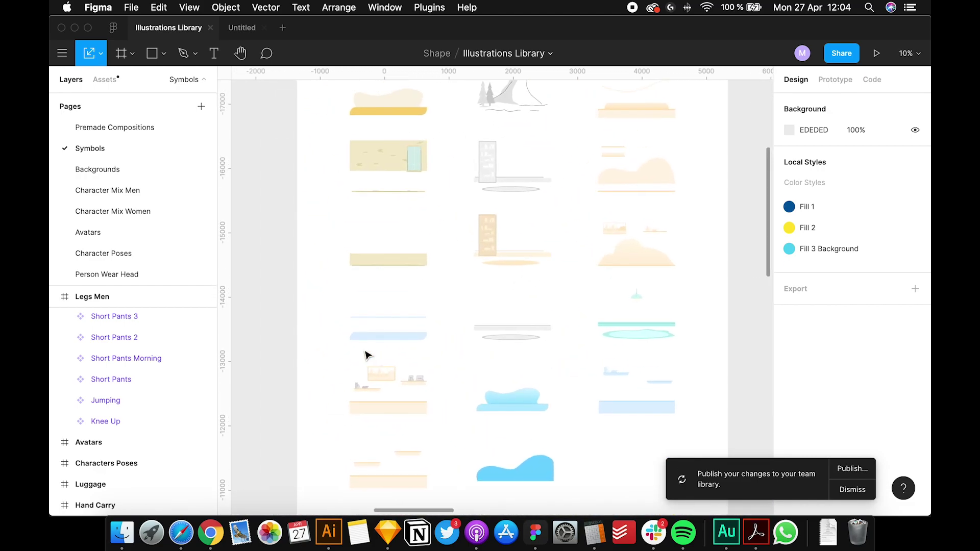
pyautogui.hscroll(-15, 366, 355)
pyautogui.scroll(5, 366, 356)
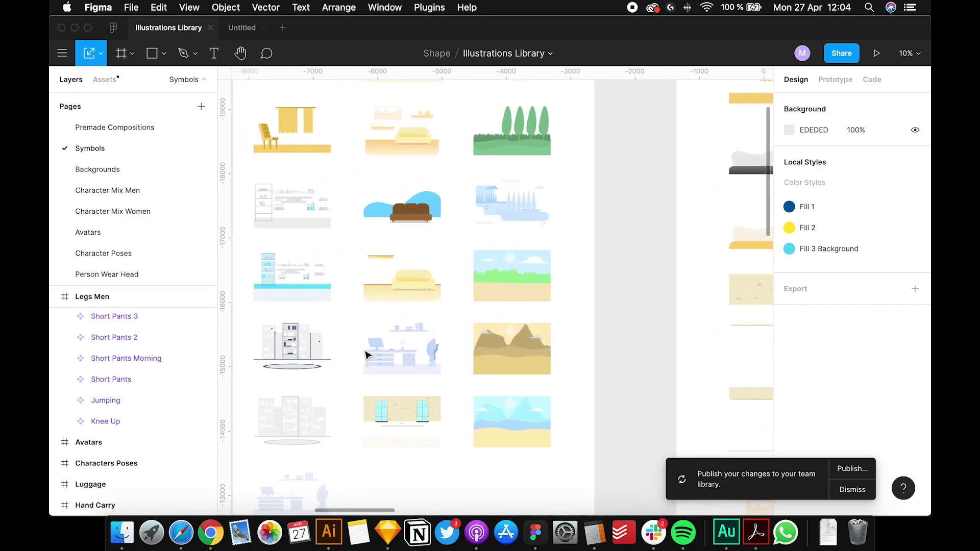
pyautogui.scroll(5, 367, 356)
pyautogui.hscroll(8, 360, 358)
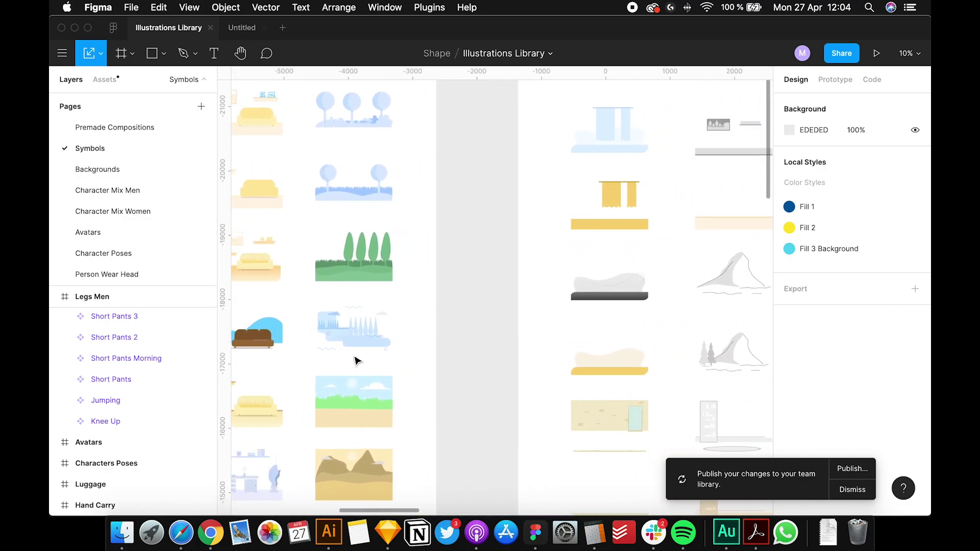